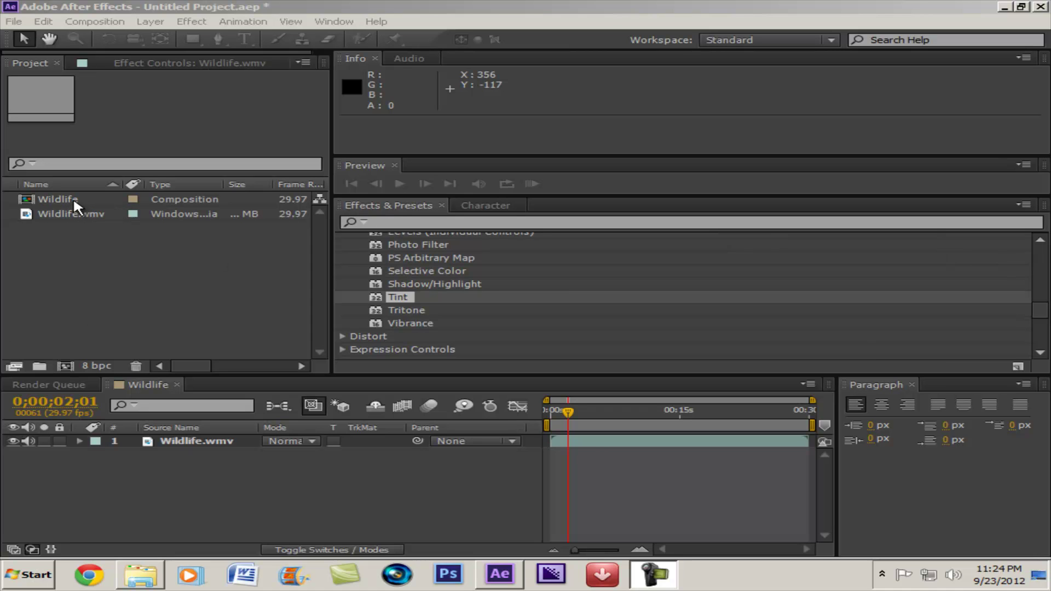
Open the Wildlife.wmv clip from the Project panel in the Footage viewer
double_click(63, 214)
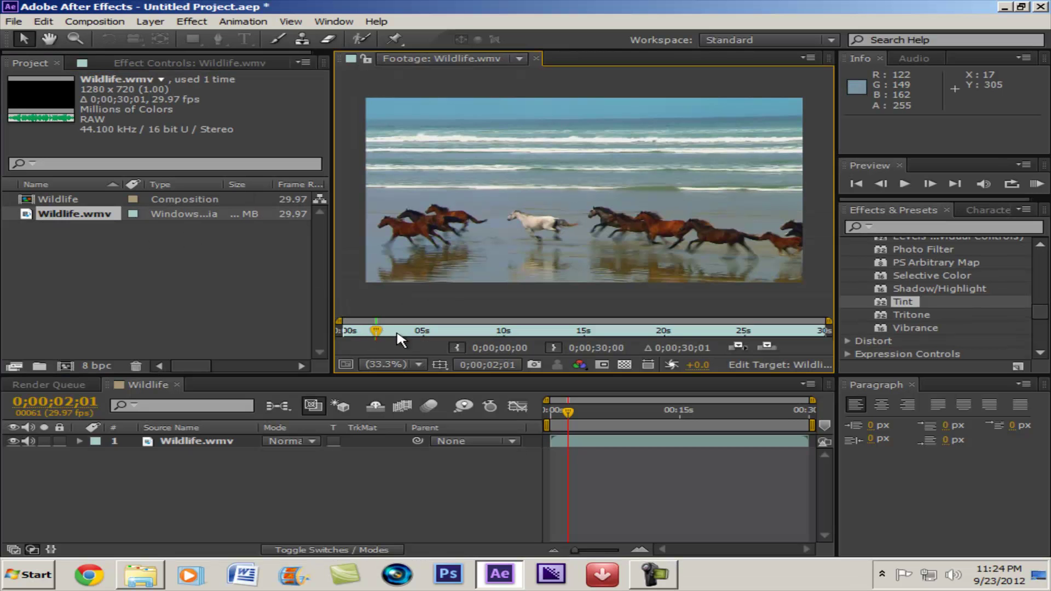
Scrub the Wildlife.wmv footage to about 4 seconds, then play it back from the start
left_click_drag(379, 335, 418, 335)
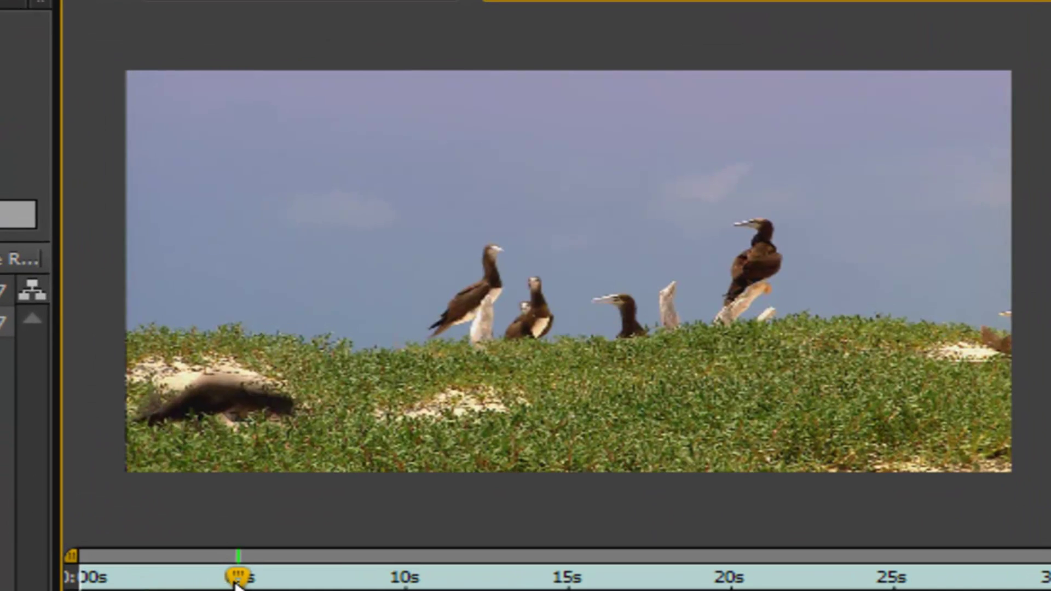
key("Home")
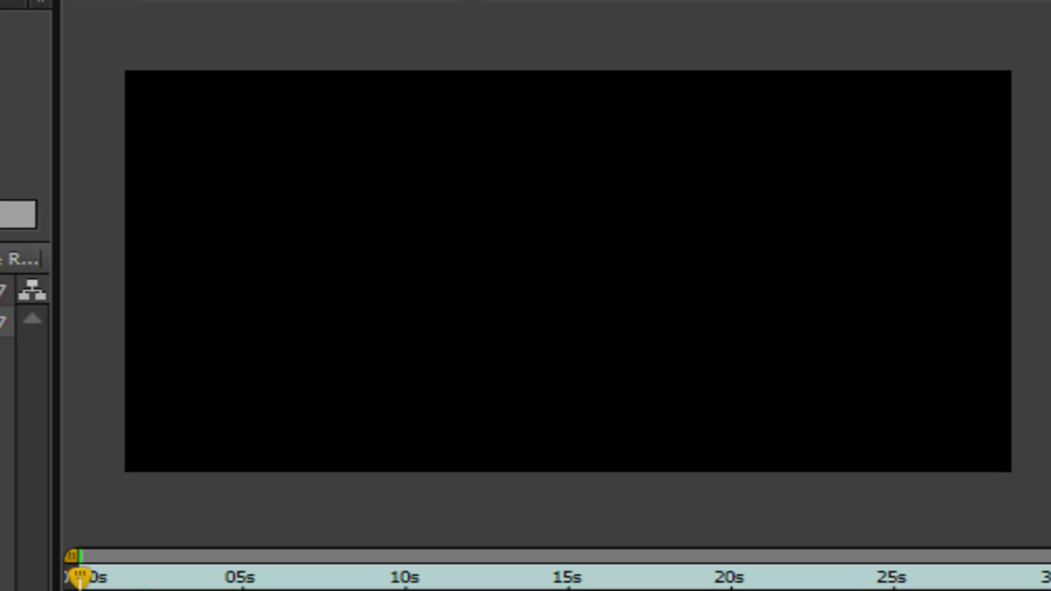
key("space")
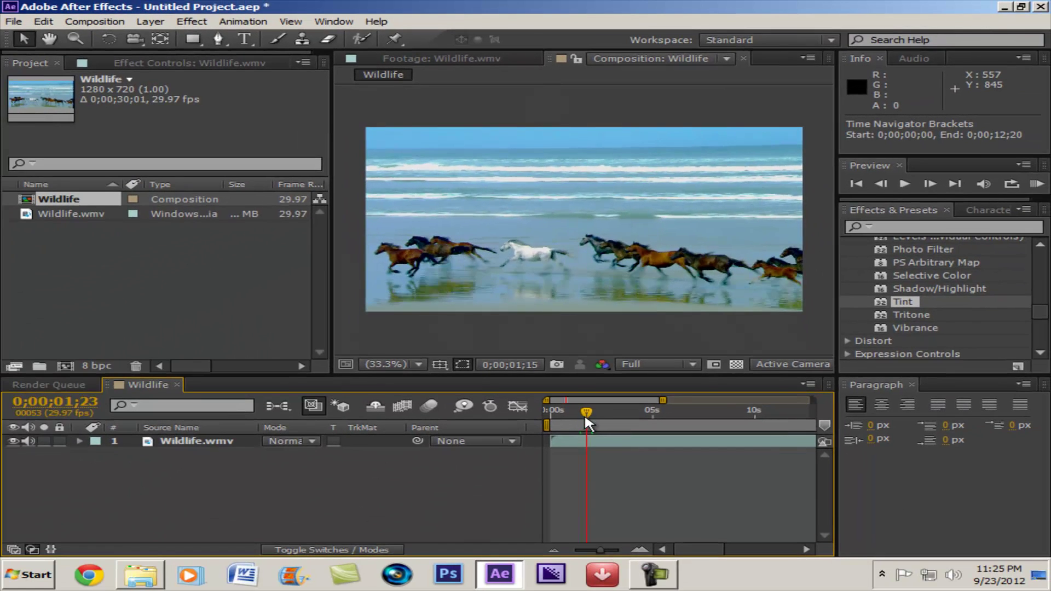
Move the Wildlife comp to about 2 seconds, zoom the timeline to 30 seconds, and select the layer
left_click_drag(586, 417, 639, 420)
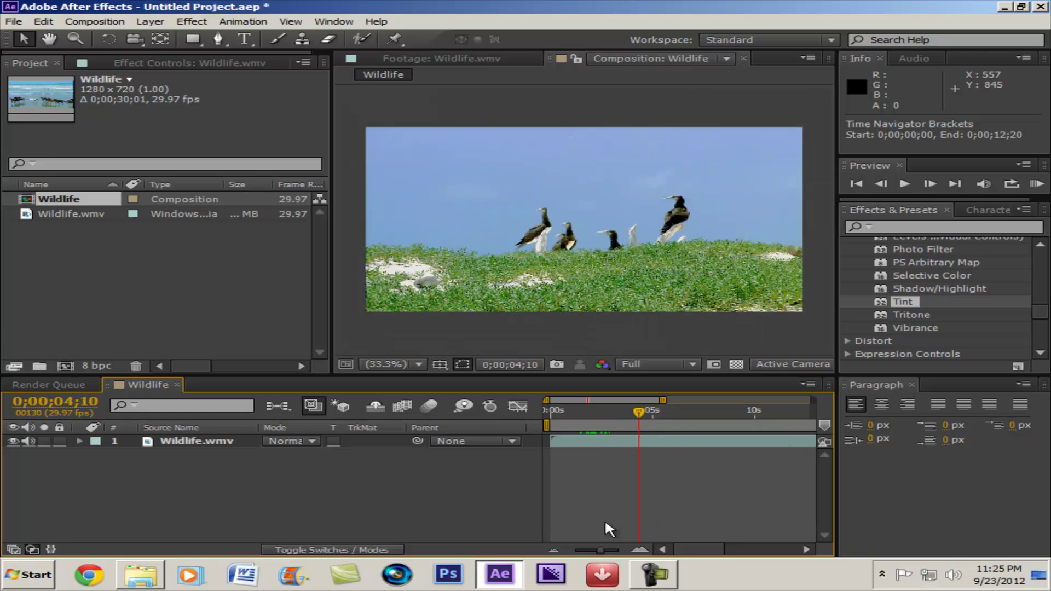
left_click_drag(600, 550, 574, 550)
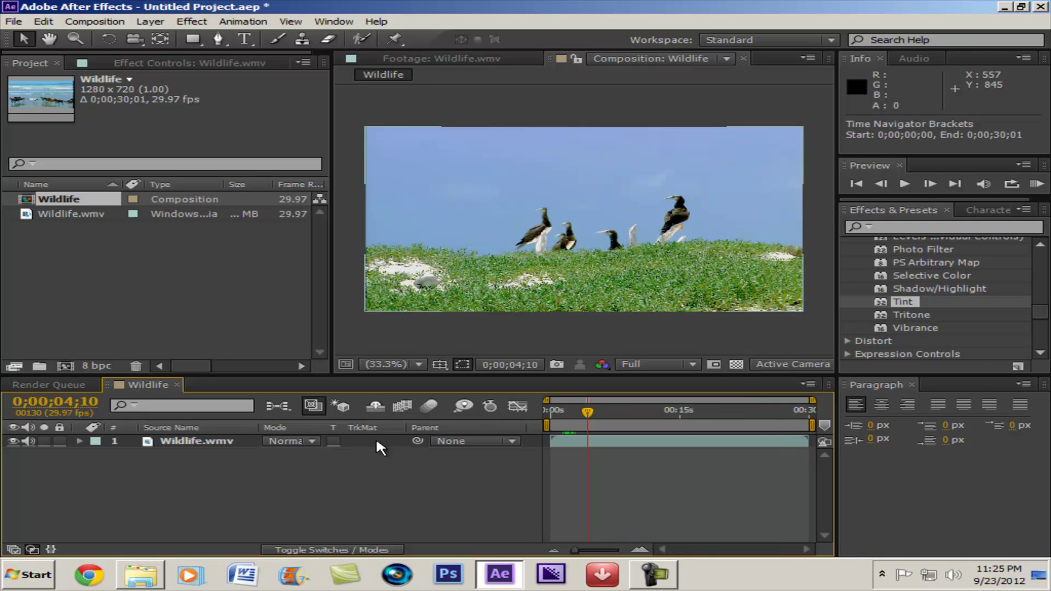
left_click(235, 441)
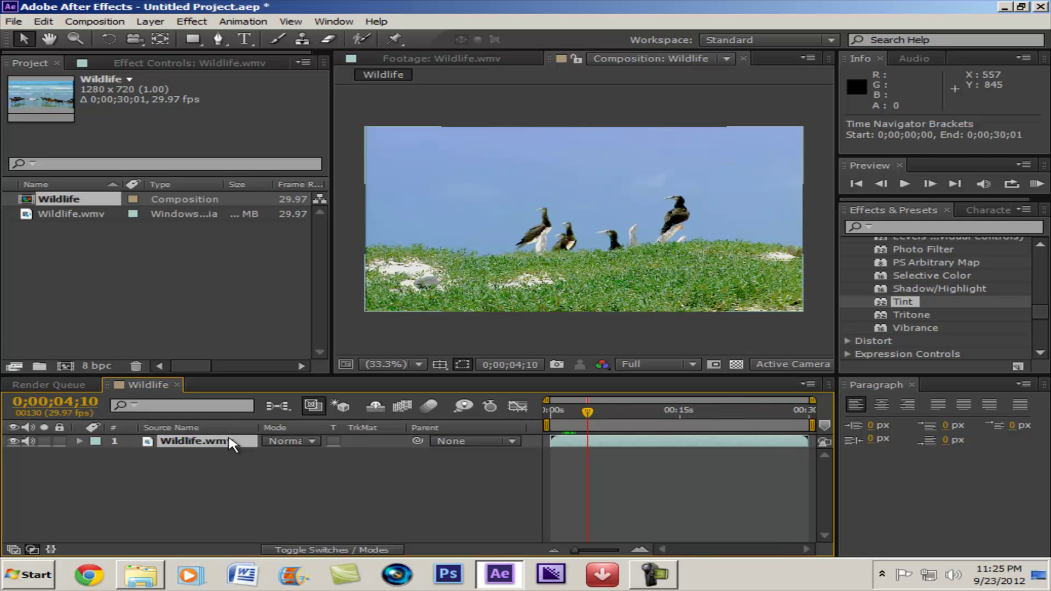
Review the Wildlife layer's Curves and Levels effects, toggling Levels off and on to compare
left_click(208, 64)
left_click(27, 94)
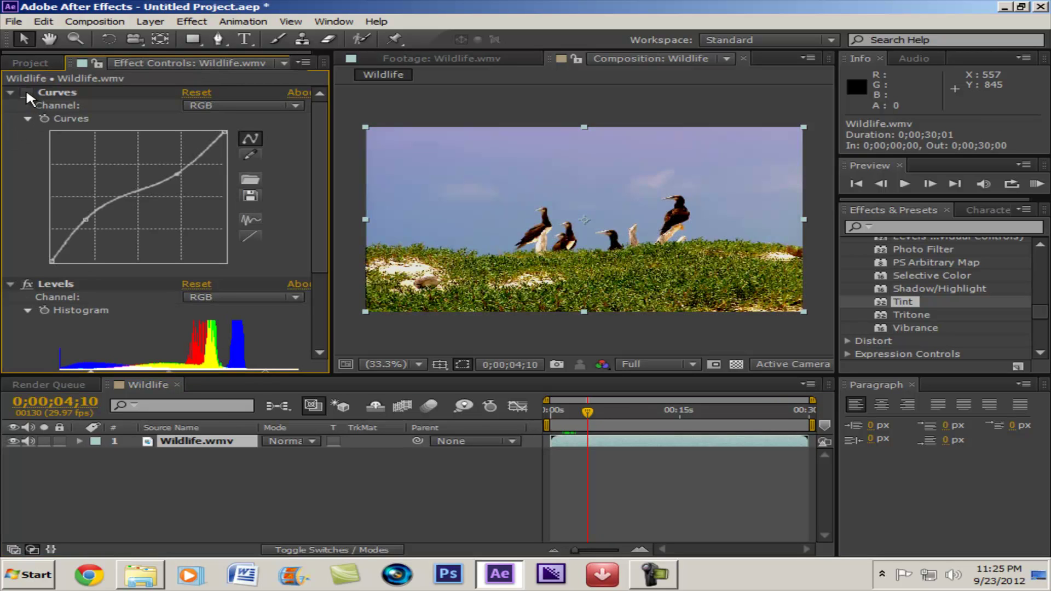
scroll(310, 247, "down", 5)
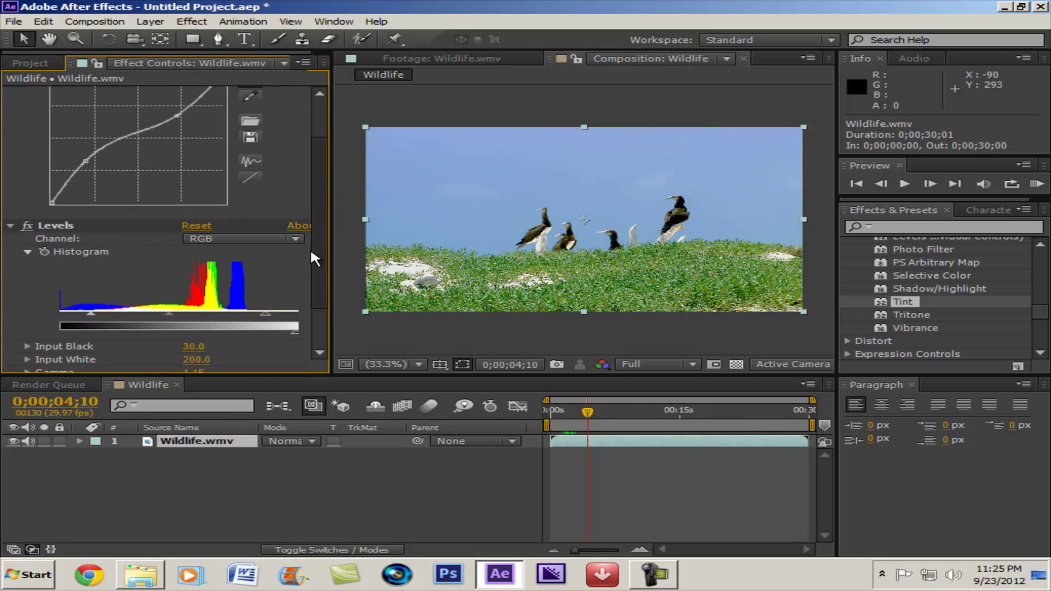
scroll(311, 248, "up", 5)
scroll(75, 221, "down", 5)
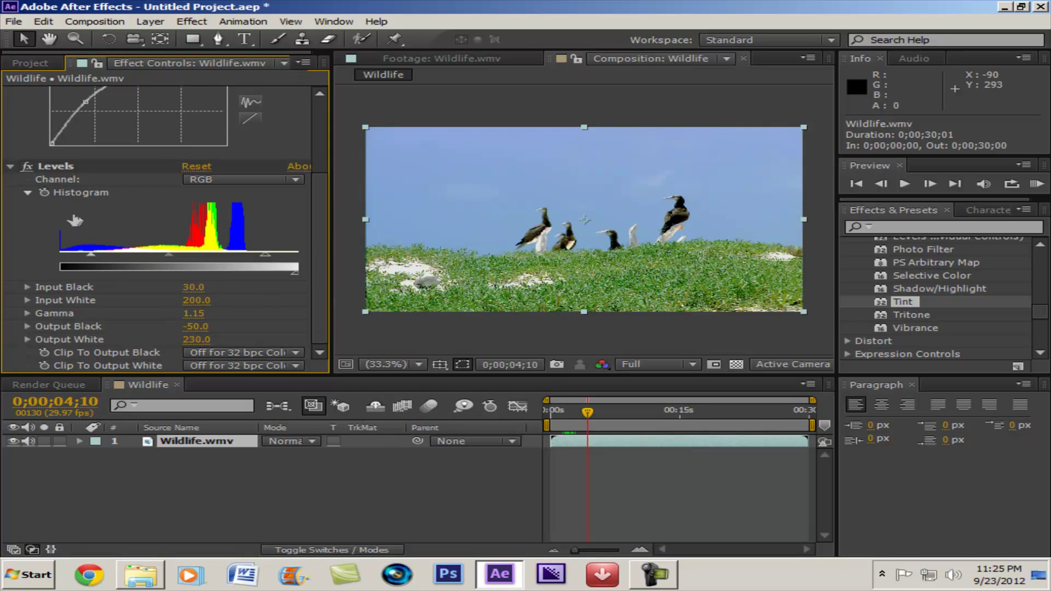
left_click(36, 170)
left_click(28, 164)
left_click(28, 165)
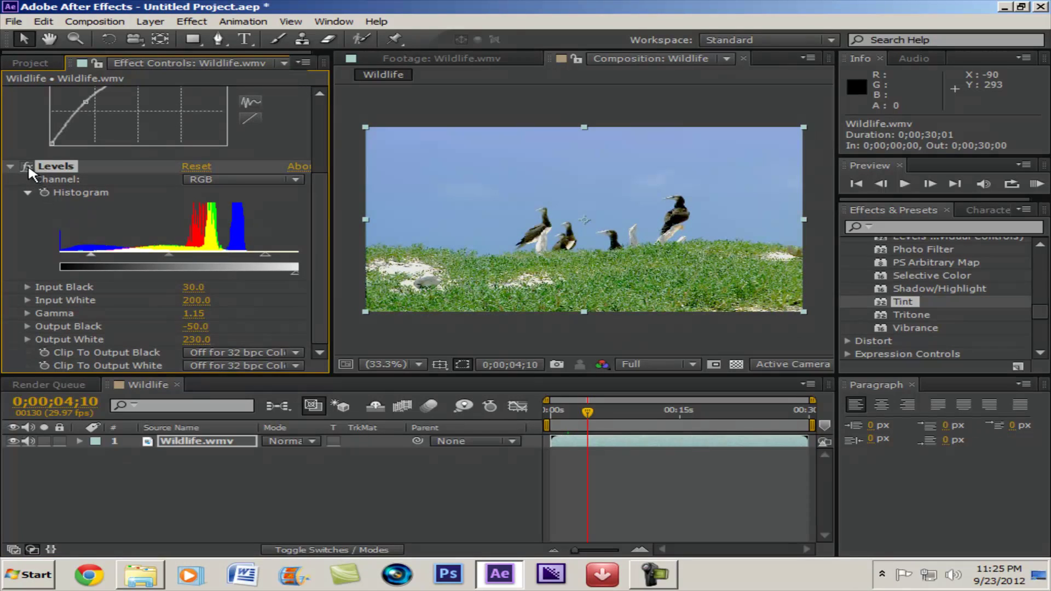
left_click_drag(326, 212, 327, 106)
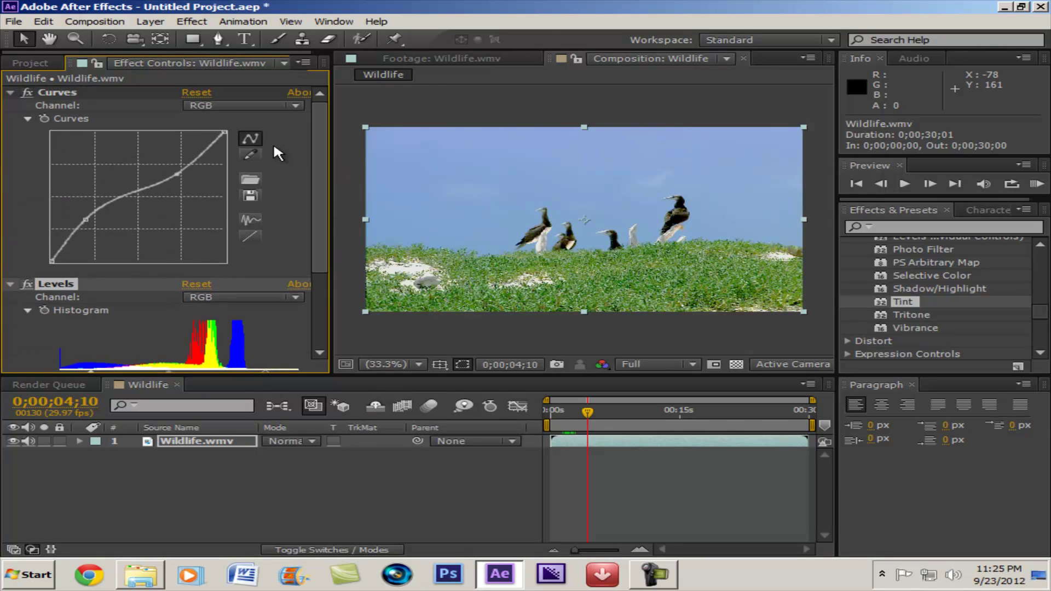
Rewind Wildlife.wmv to its first frame and make new comp Wildlife 2 from it
left_click(10, 64)
left_click(194, 296)
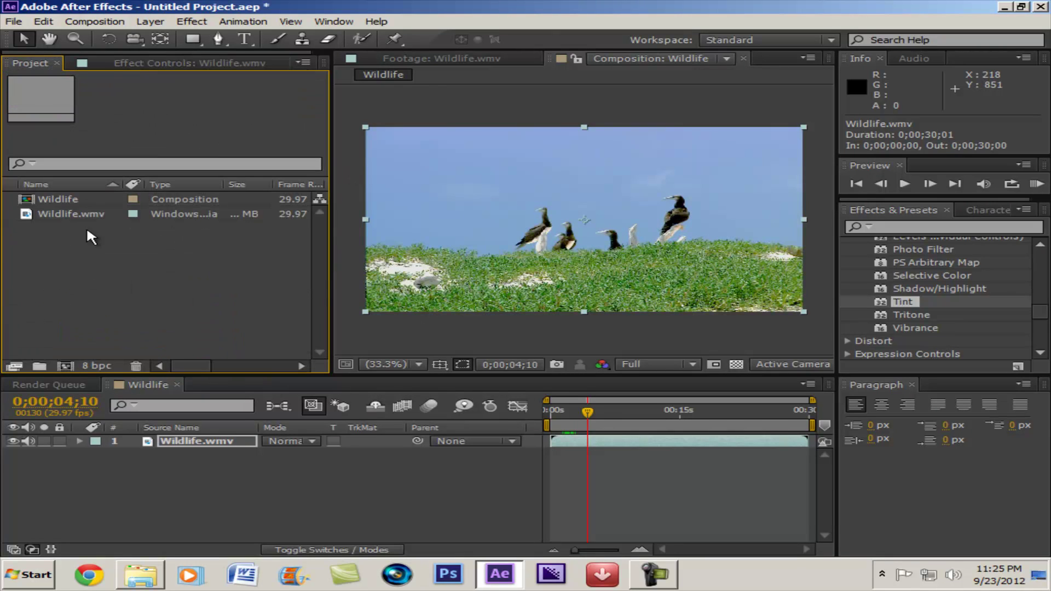
double_click(79, 214)
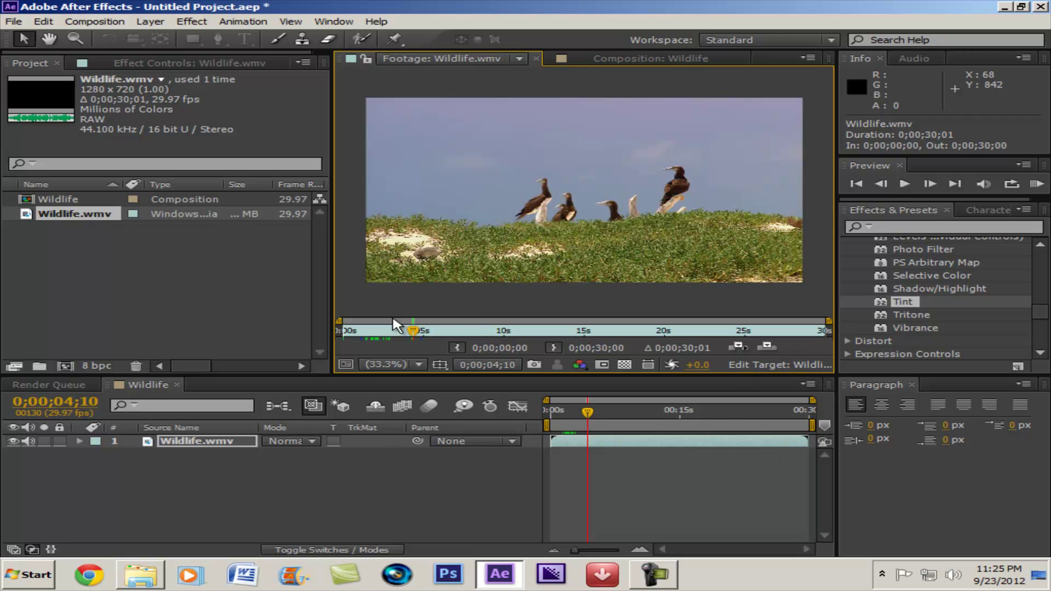
left_click(405, 330)
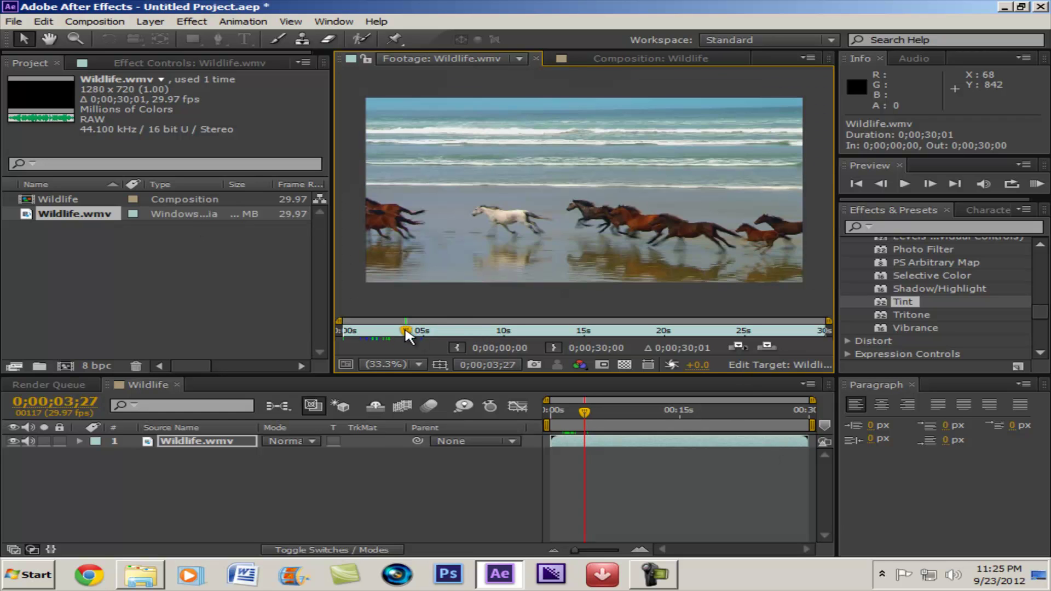
left_click_drag(406, 331, 351, 318)
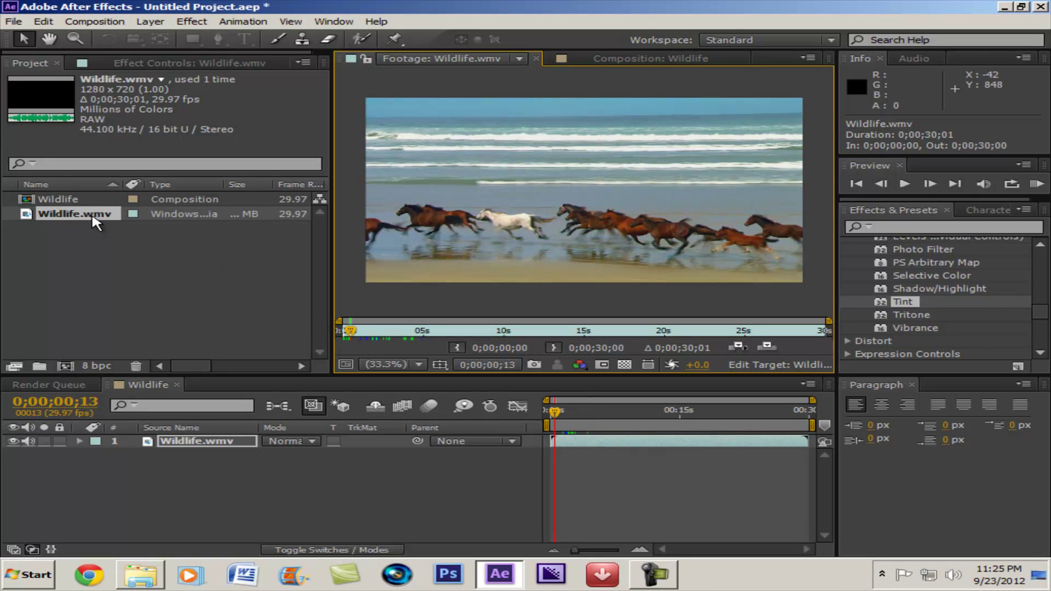
left_click_drag(91, 212, 69, 360)
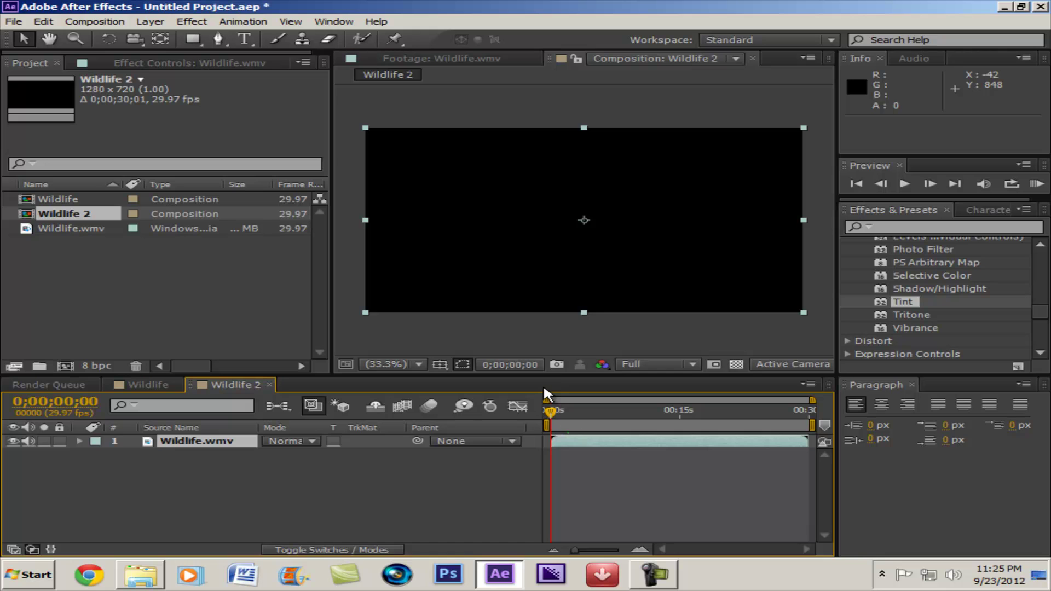
left_click(553, 339)
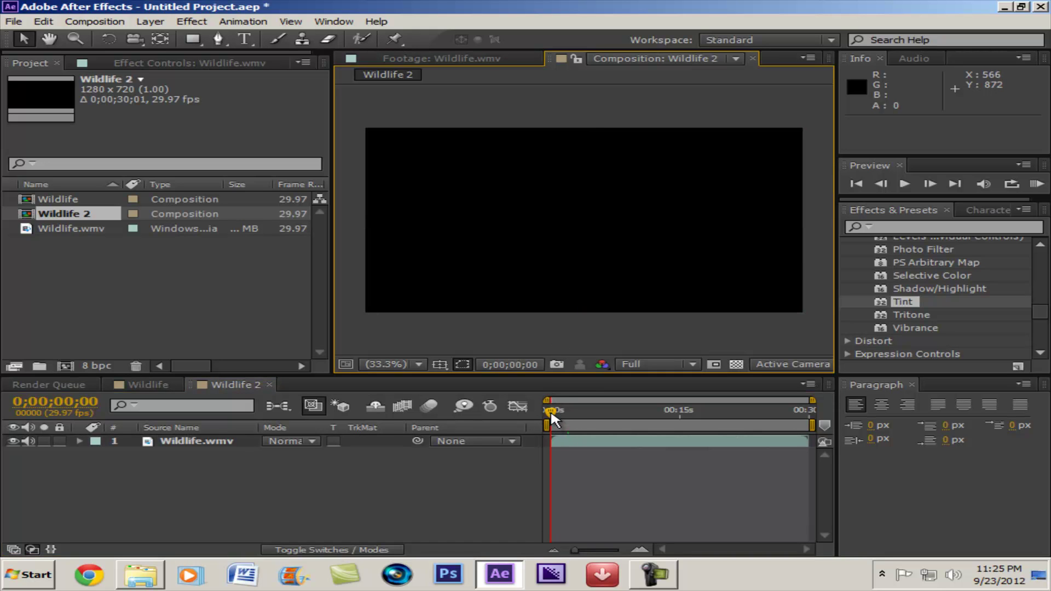
left_click_drag(553, 418, 569, 418)
left_click(856, 183)
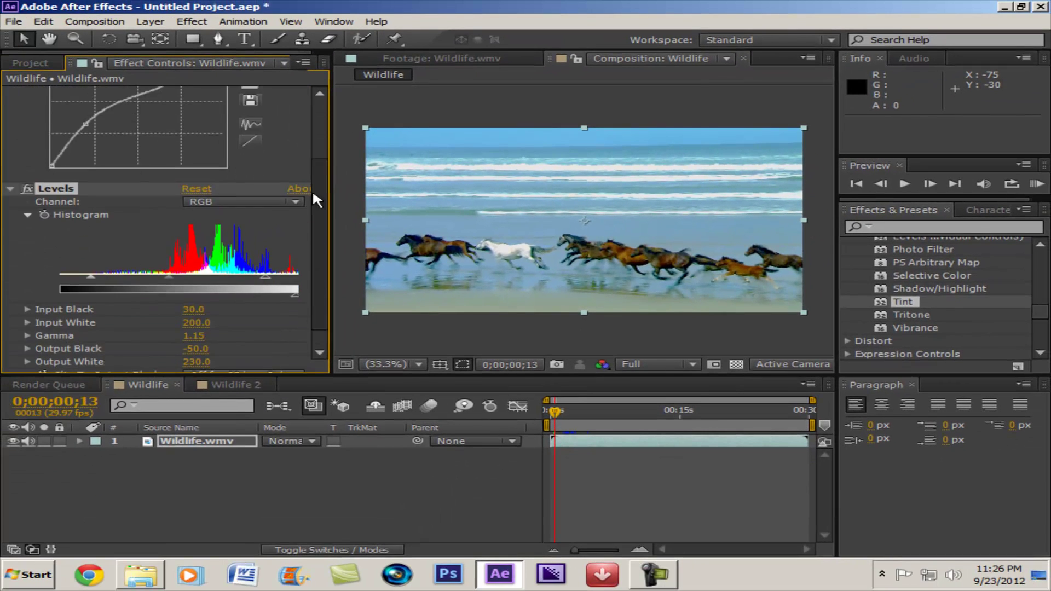
scroll(309, 164, "up", 3)
scroll(288, 229, "down", 3)
scroll(285, 130, "up", 3)
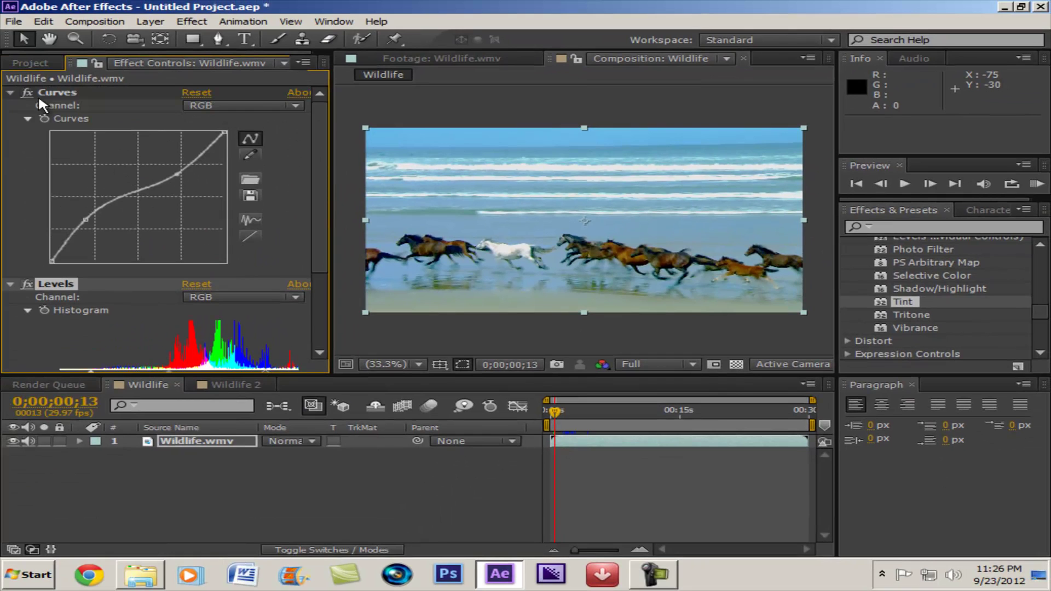
left_click(53, 91)
left_click(60, 284)
left_click(114, 90)
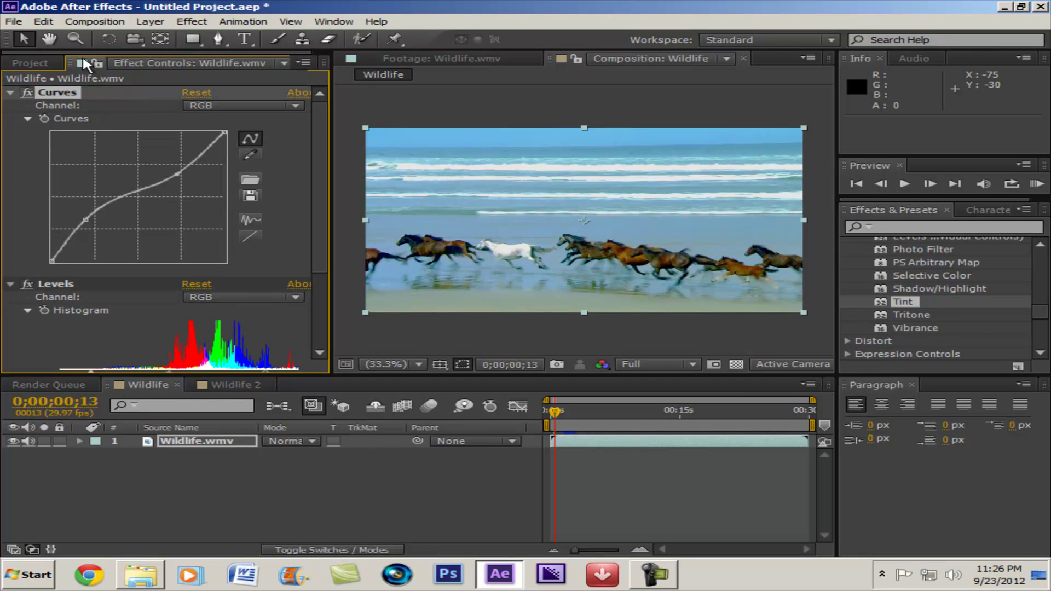
left_click(412, 59)
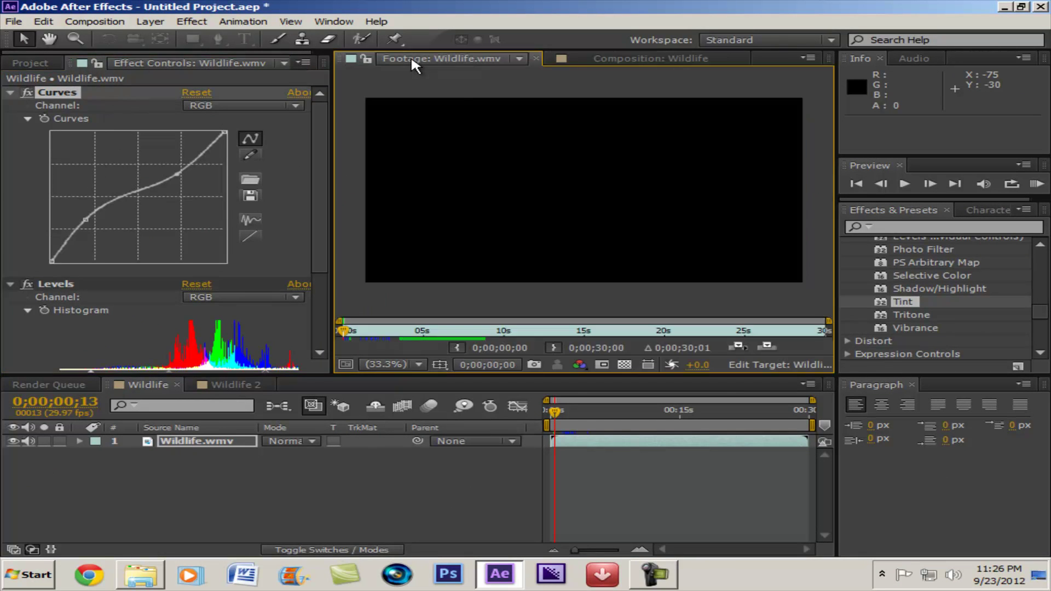
left_click(596, 58)
left_click(241, 385)
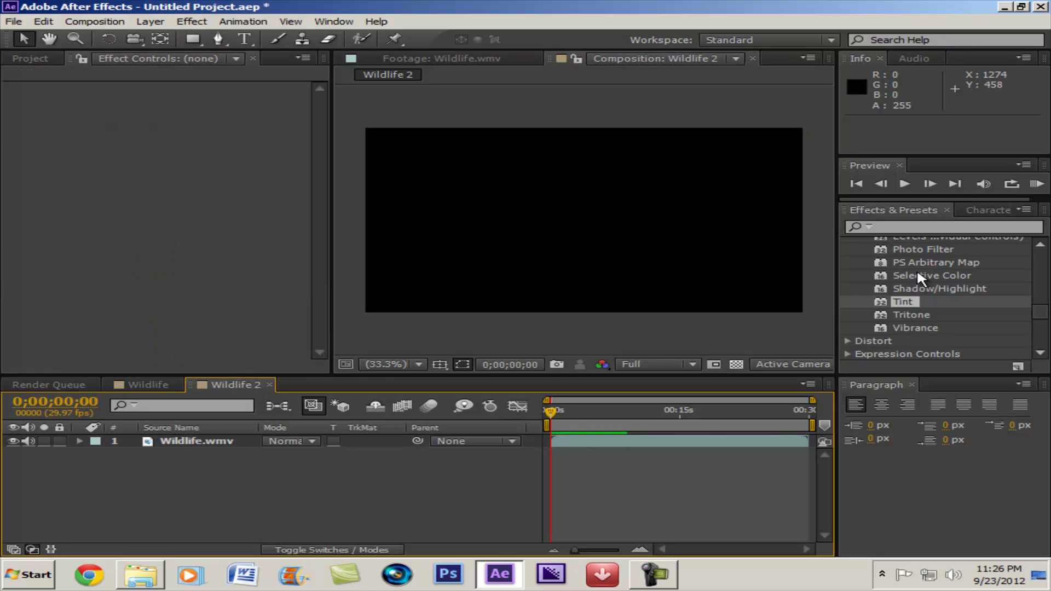
Apply Curves from the Color Correction category to Wildlife 2's Wildlife.wmv layer
left_click_drag(1038, 320, 995, 218)
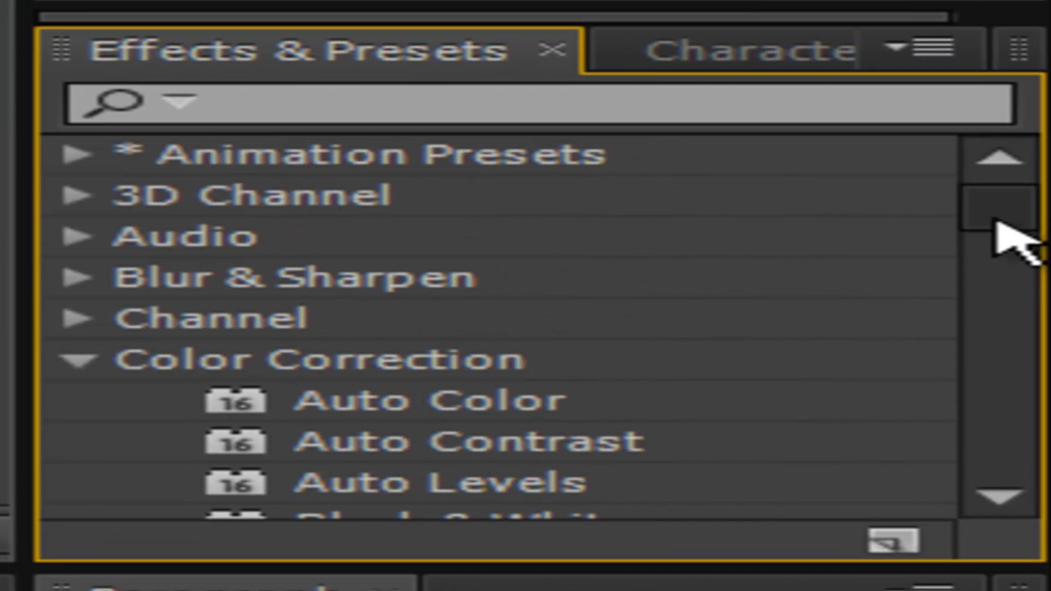
left_click(88, 359)
left_click(77, 358)
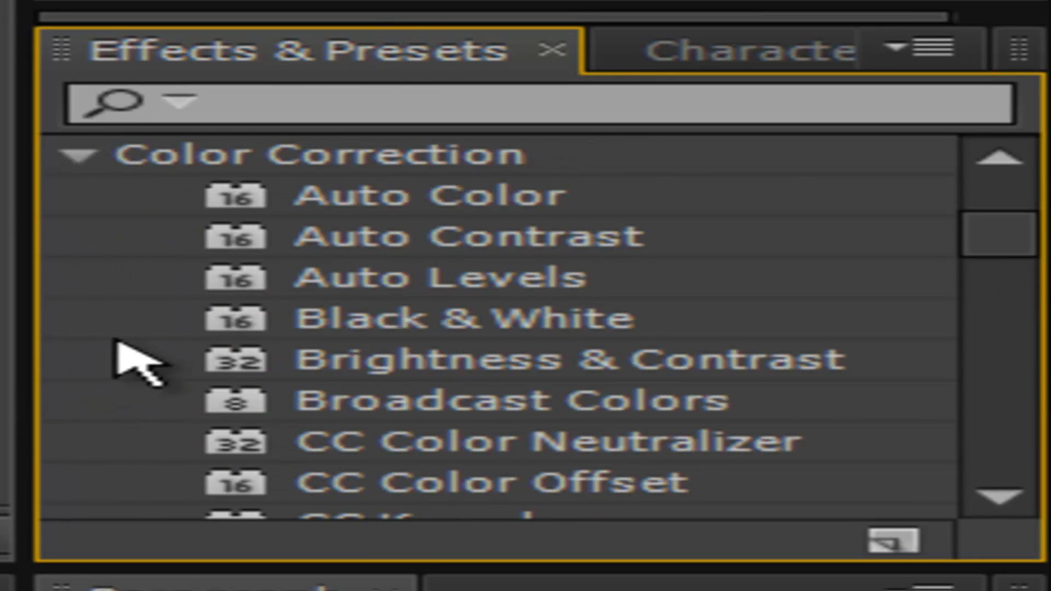
left_click_drag(1000, 237, 985, 310)
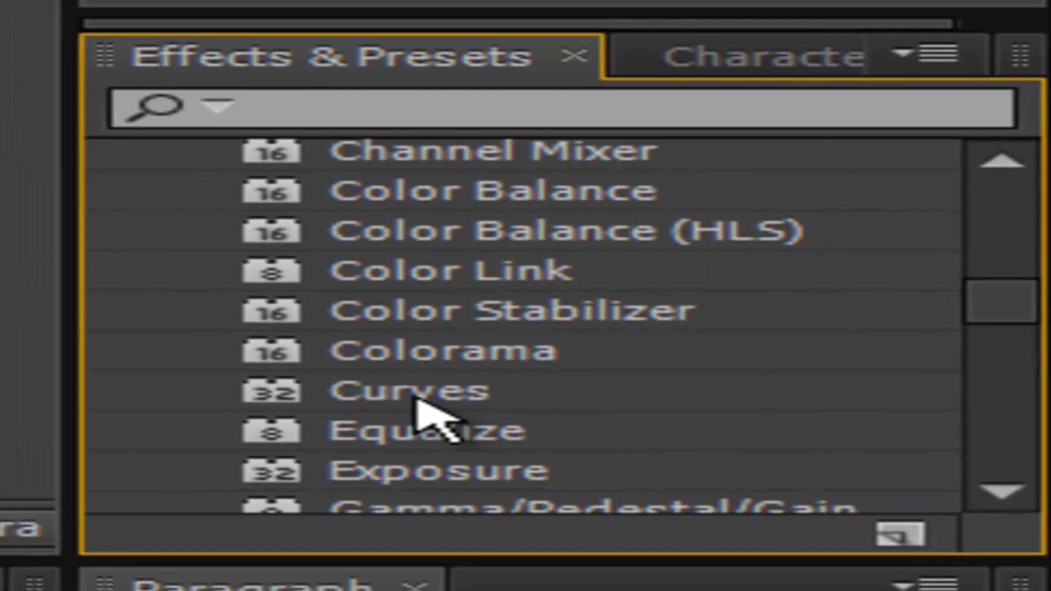
left_click_drag(417, 399, 235, 267)
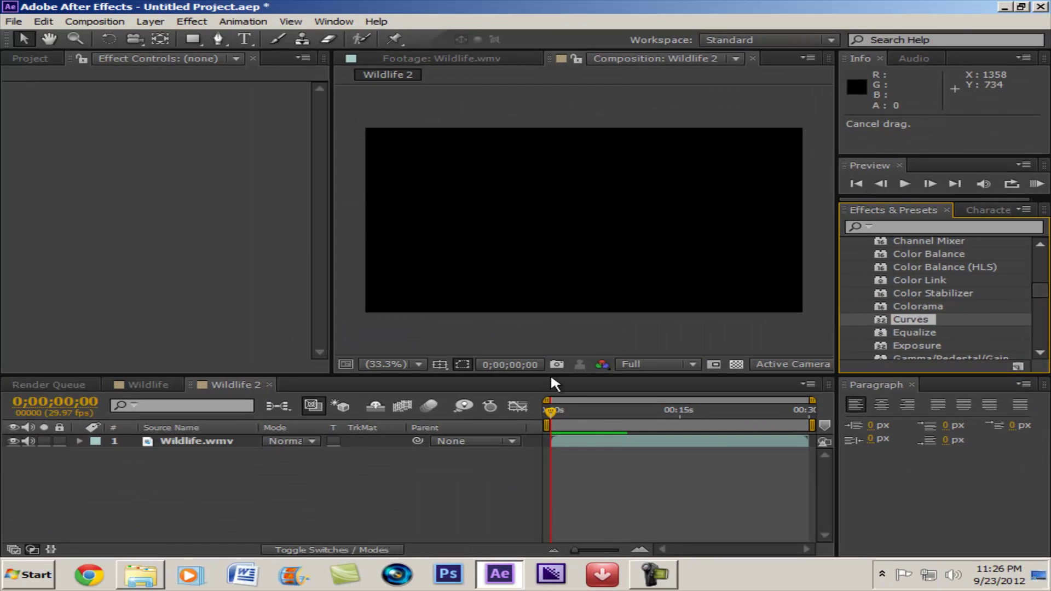
left_click_drag(551, 377, 592, 441)
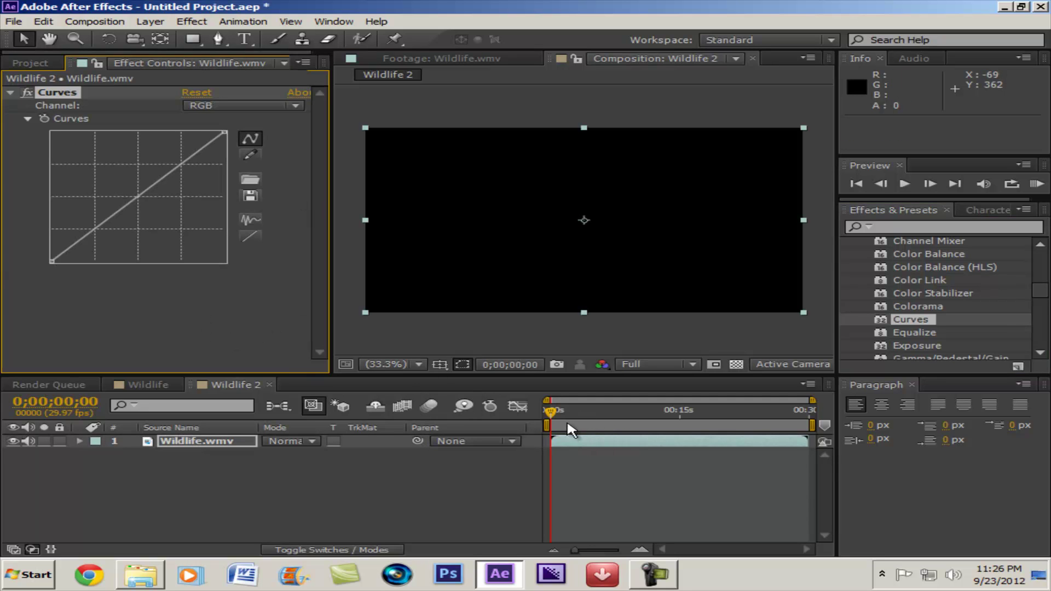
left_click_drag(551, 416, 574, 408)
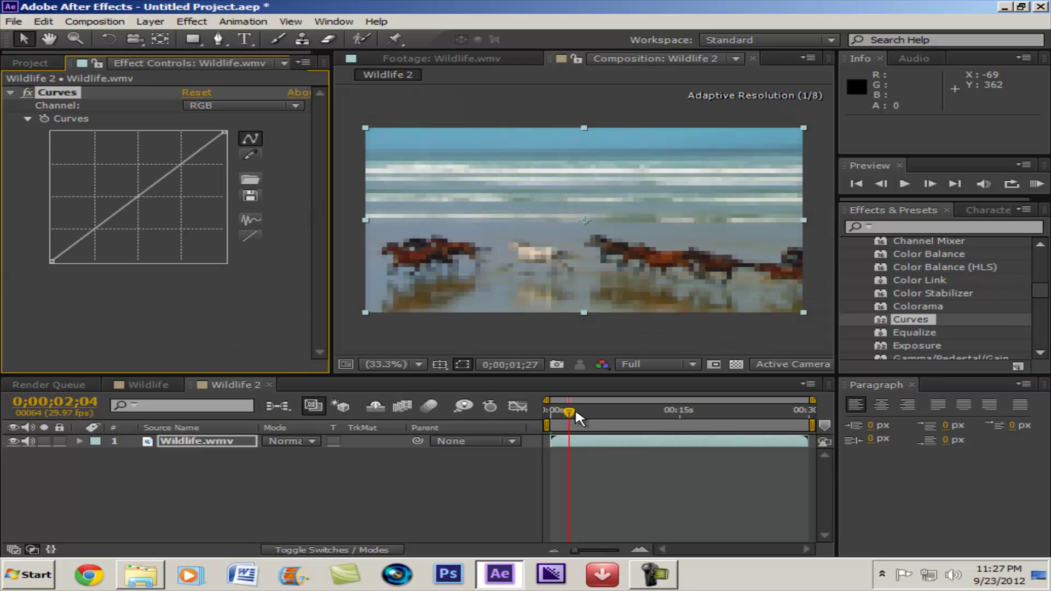
Add the Levels effect to the Wildlife 2 layer below Curves
left_click(192, 22)
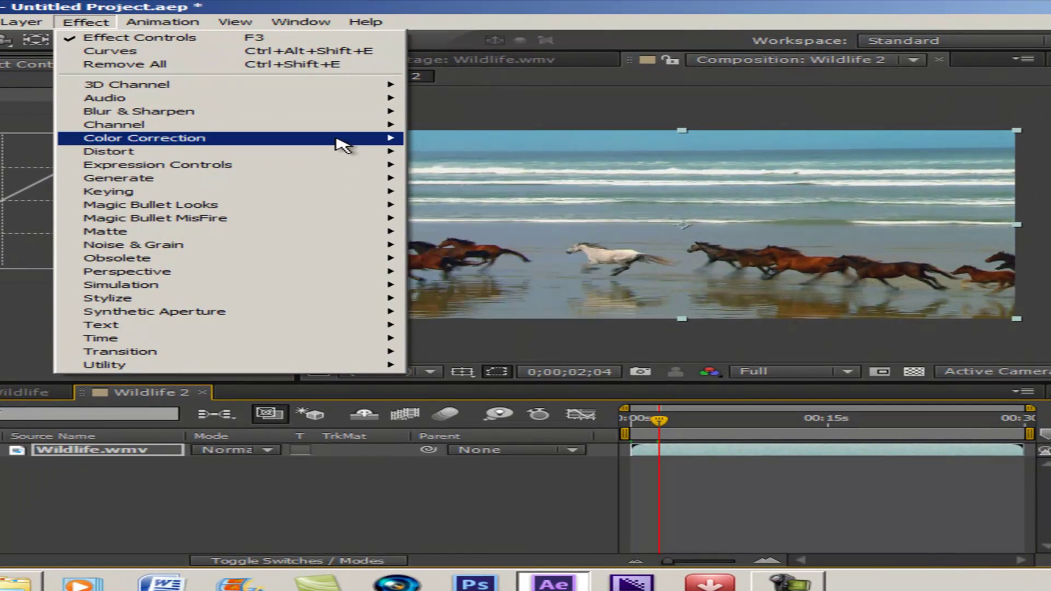
mouse_move(351, 137)
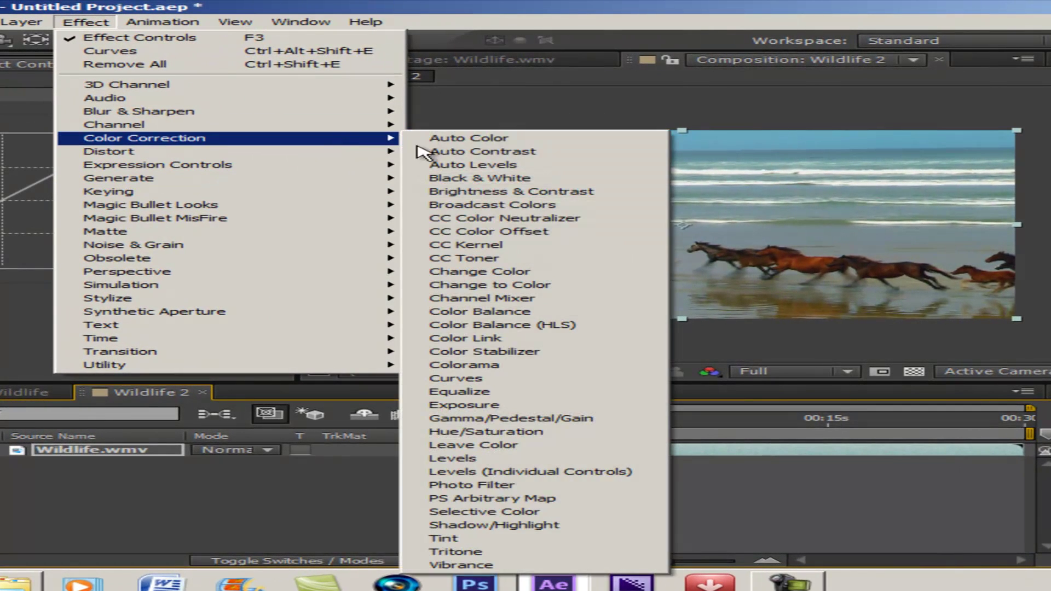
left_click(492, 460)
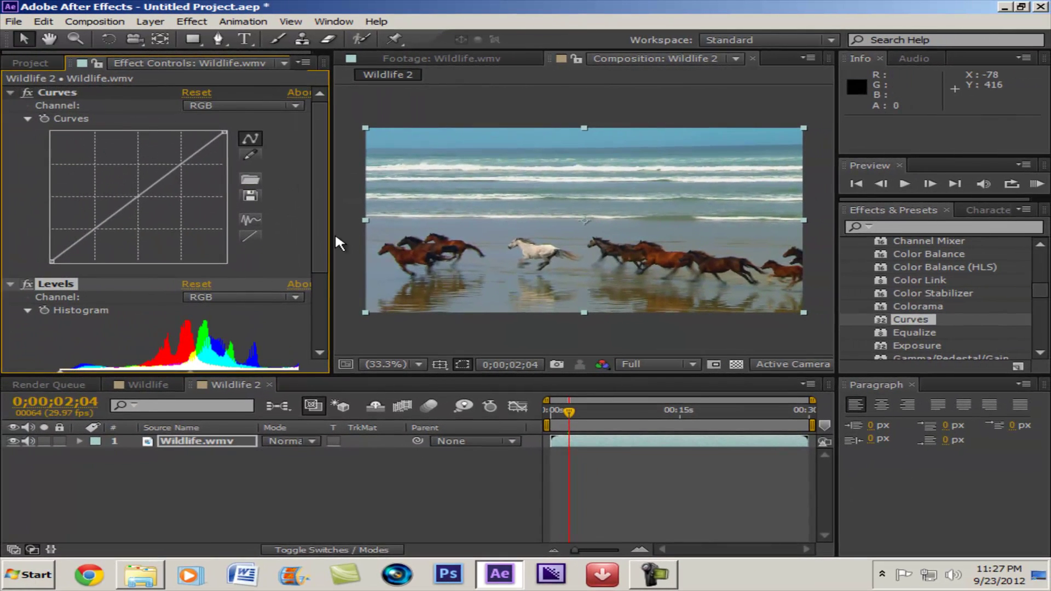
scroll(292, 315, "down", 3)
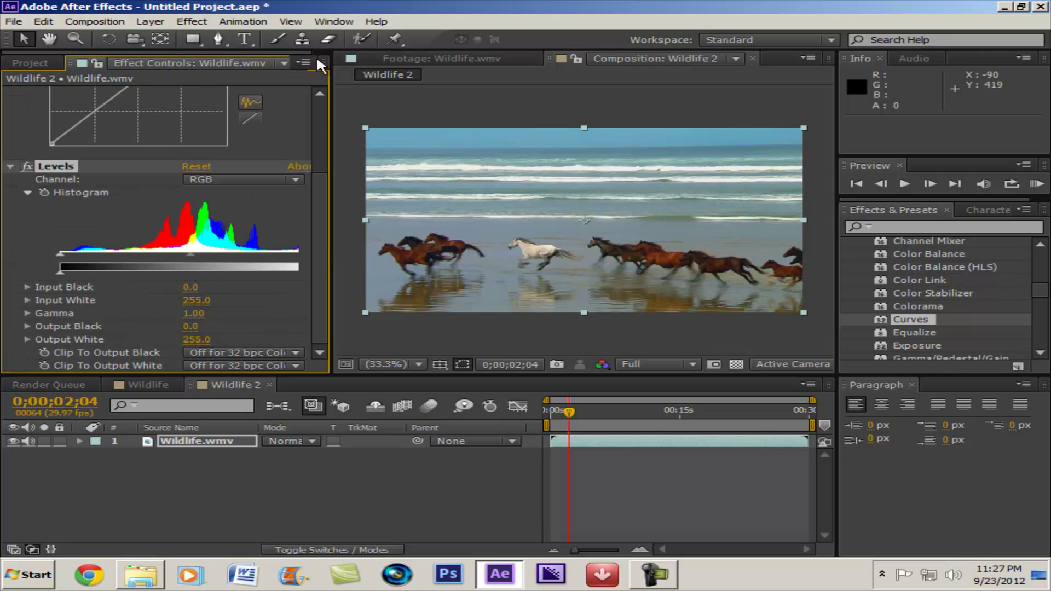
Open the Wildlife comp's effect settings and drag Levels above Curves
left_click(22, 63)
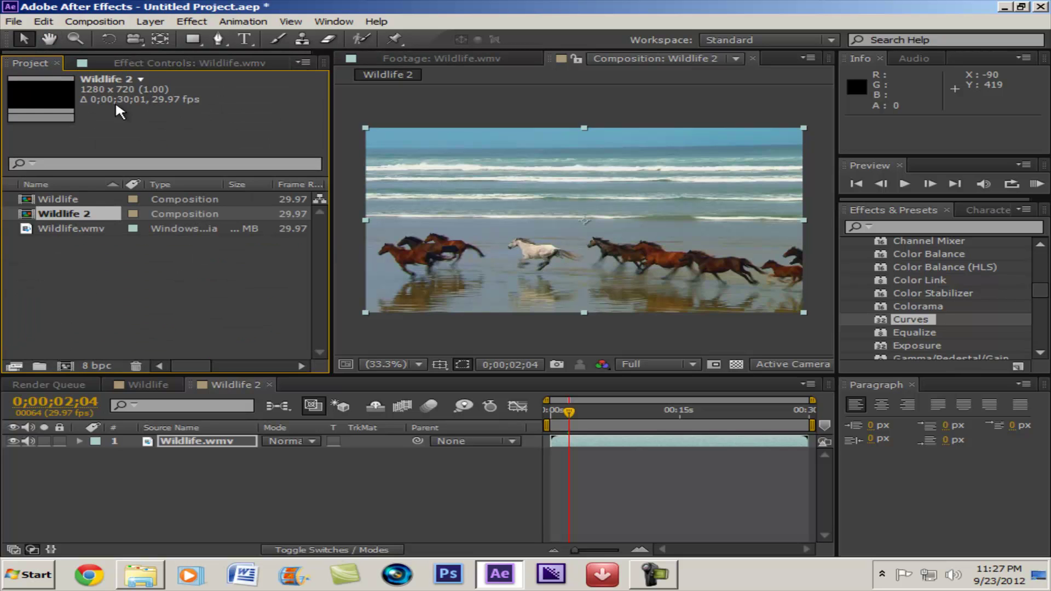
double_click(64, 200)
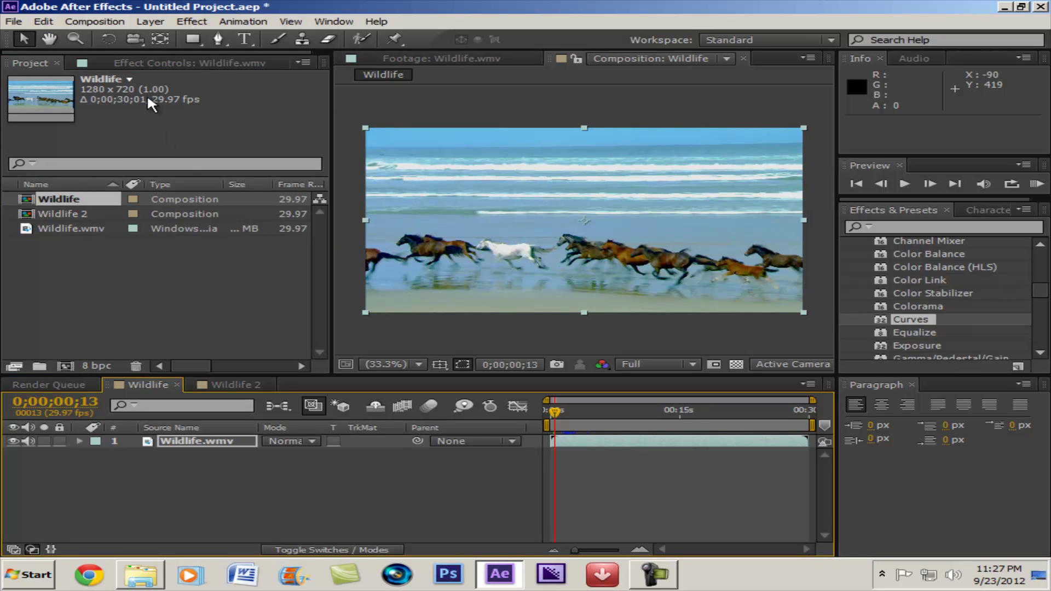
left_click(209, 61)
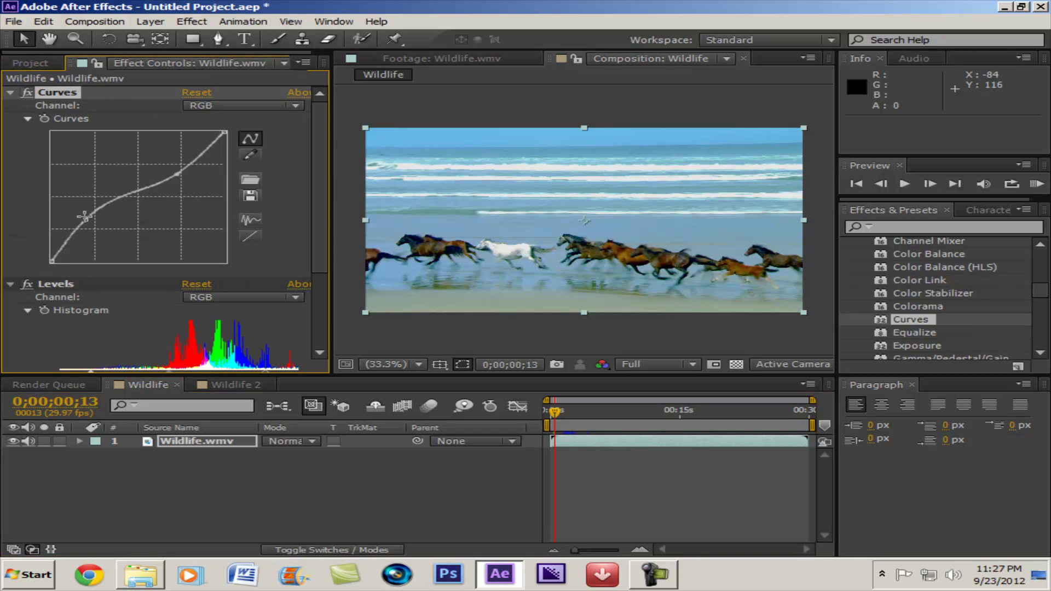
left_click_drag(58, 289, 93, 87)
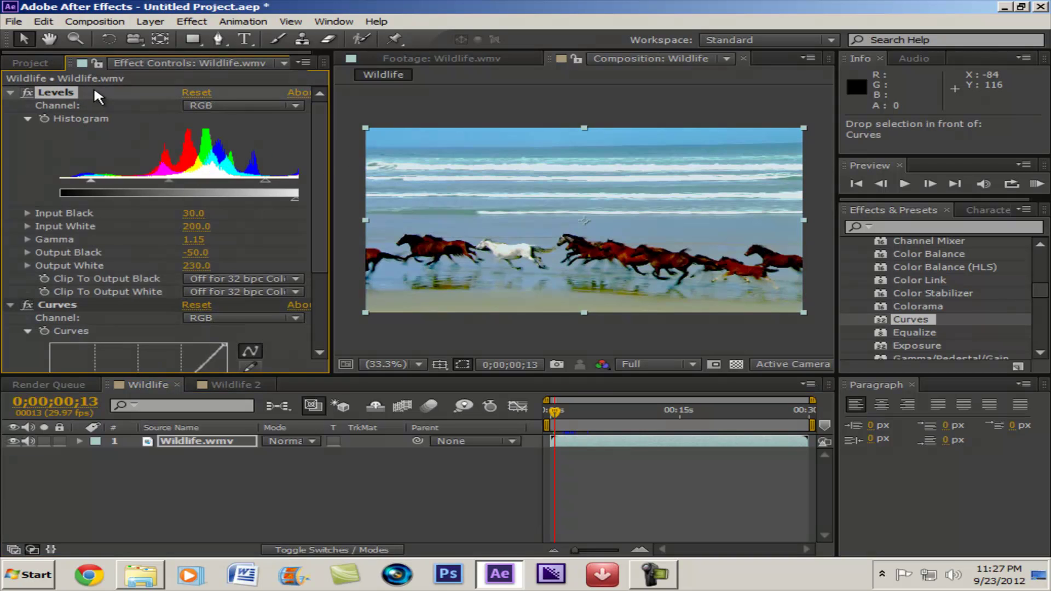
left_click_drag(315, 202, 336, 146)
Scrub to the birds scene at 0;00;05;04 and put Curves back ahead of Levels
left_click_drag(551, 409, 591, 413)
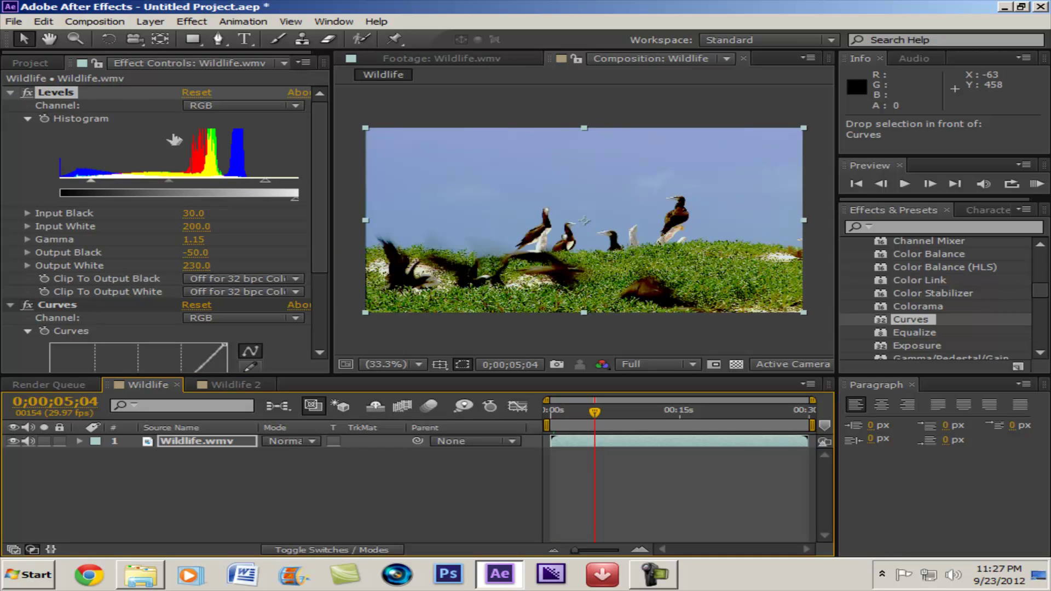
left_click_drag(57, 88, 64, 308)
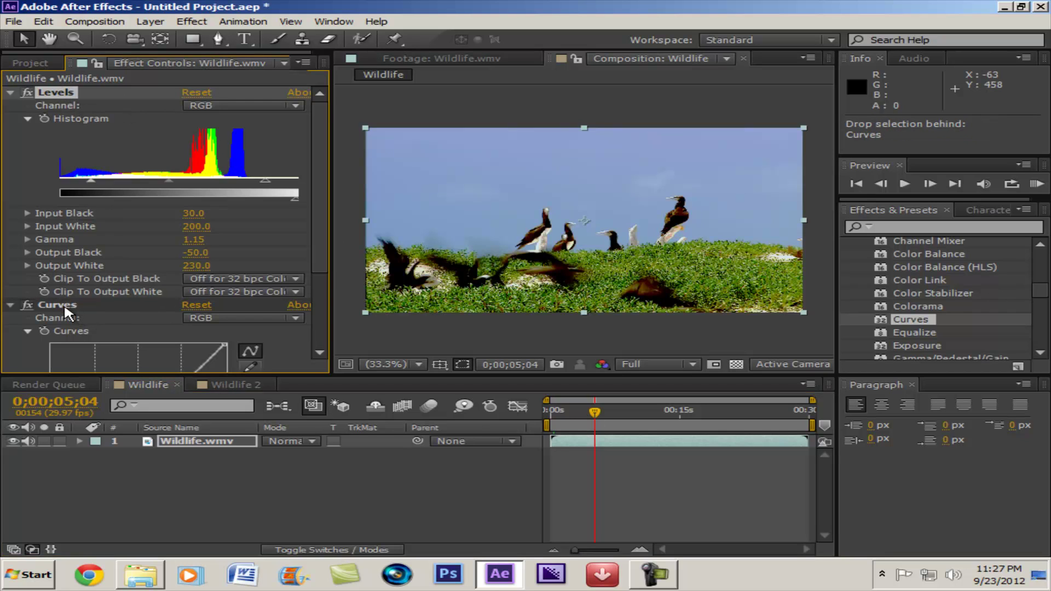
left_click_drag(143, 359, 67, 273)
left_click_drag(69, 285, 96, 95)
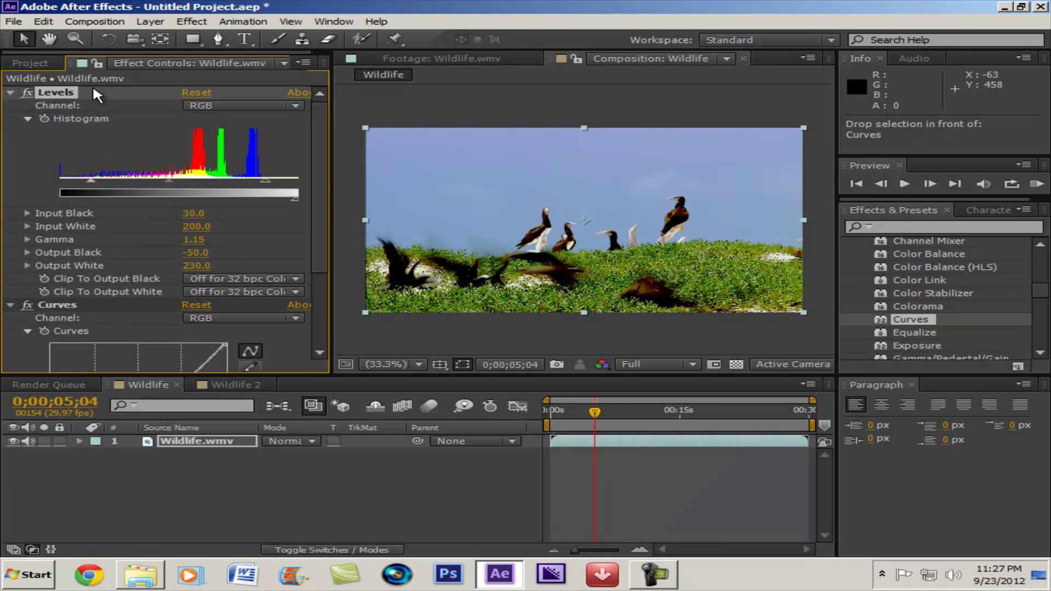
left_click_drag(68, 303, 42, 87)
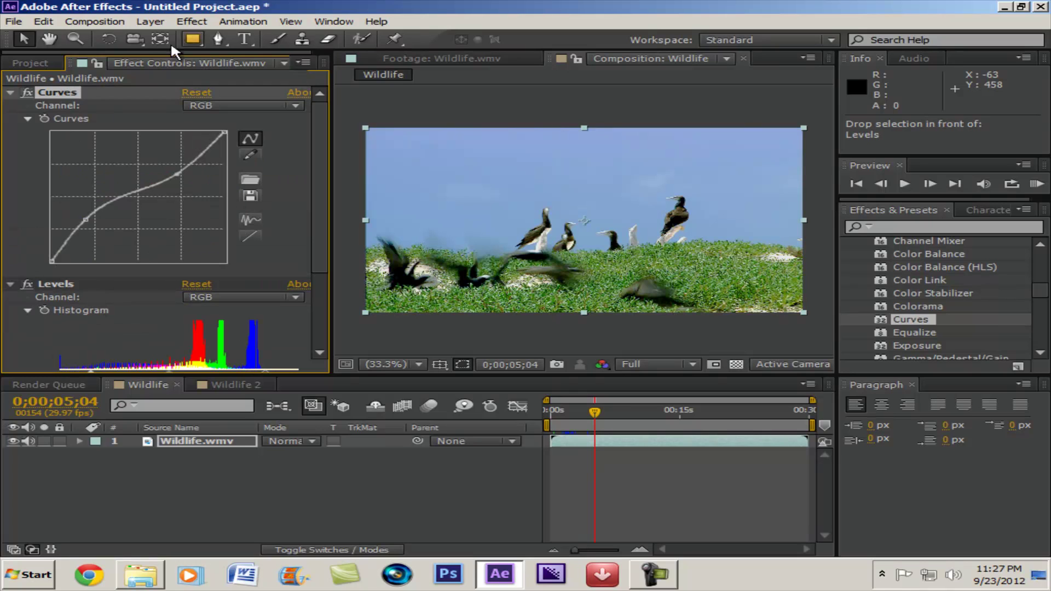
left_click(29, 63)
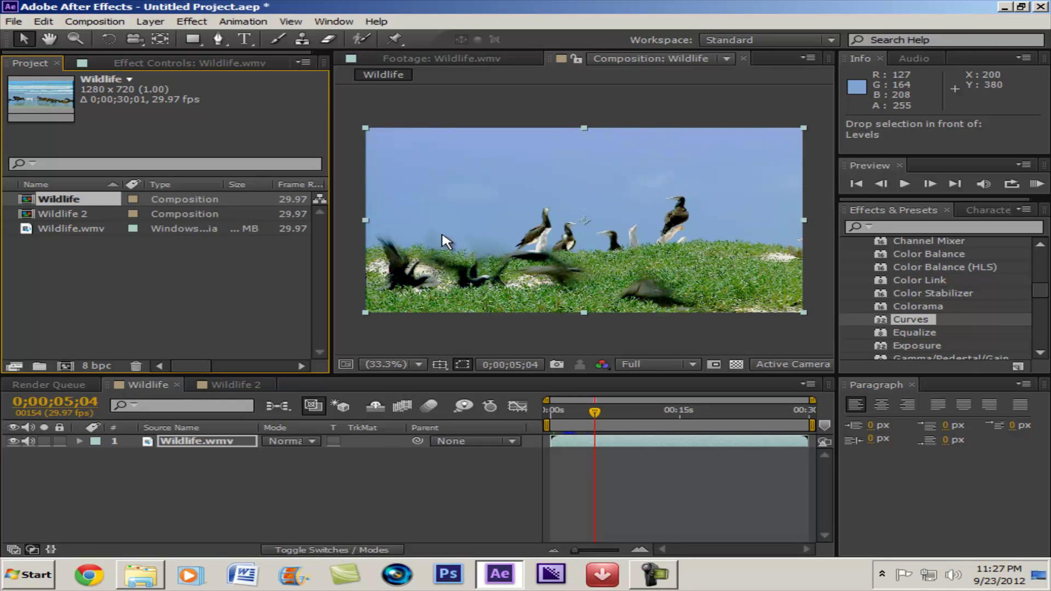
View the uncorrected footage, then open Wildlife 2's effect settings with Levels collapsed
left_click(465, 58)
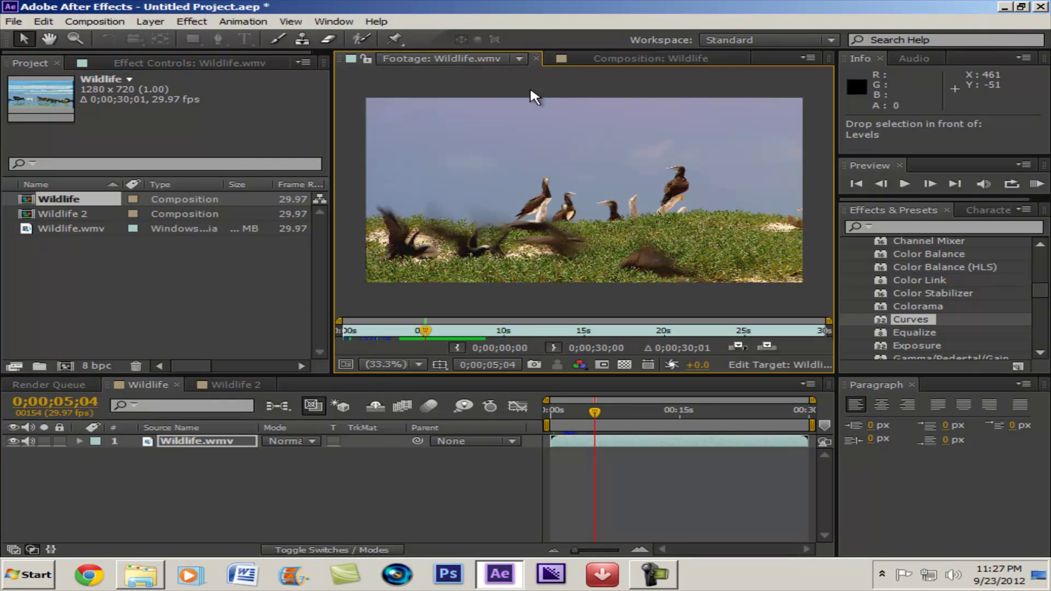
double_click(76, 214)
left_click(183, 59)
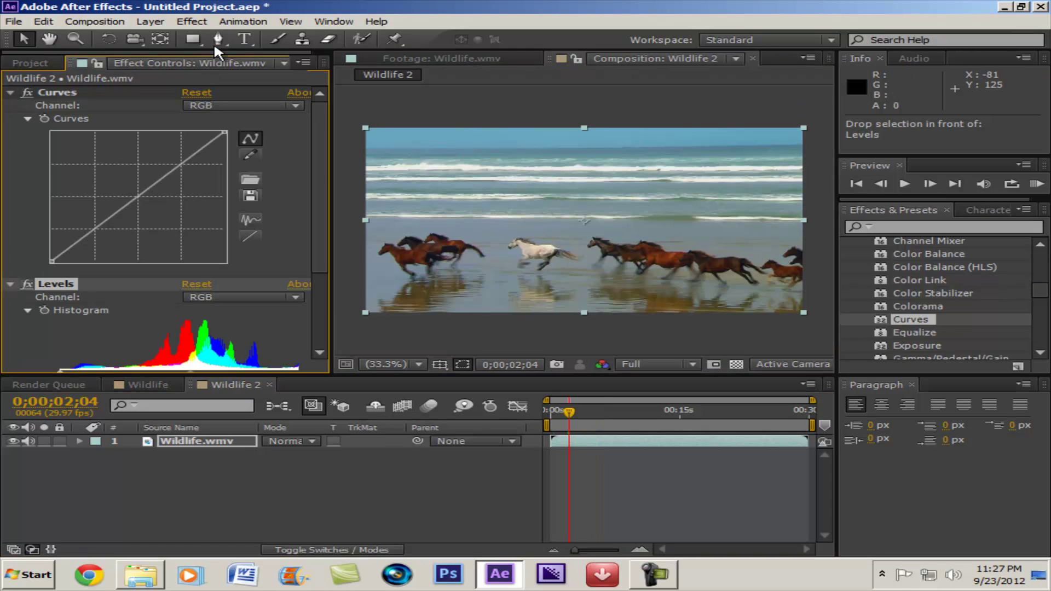
left_click(10, 285)
left_click(22, 291)
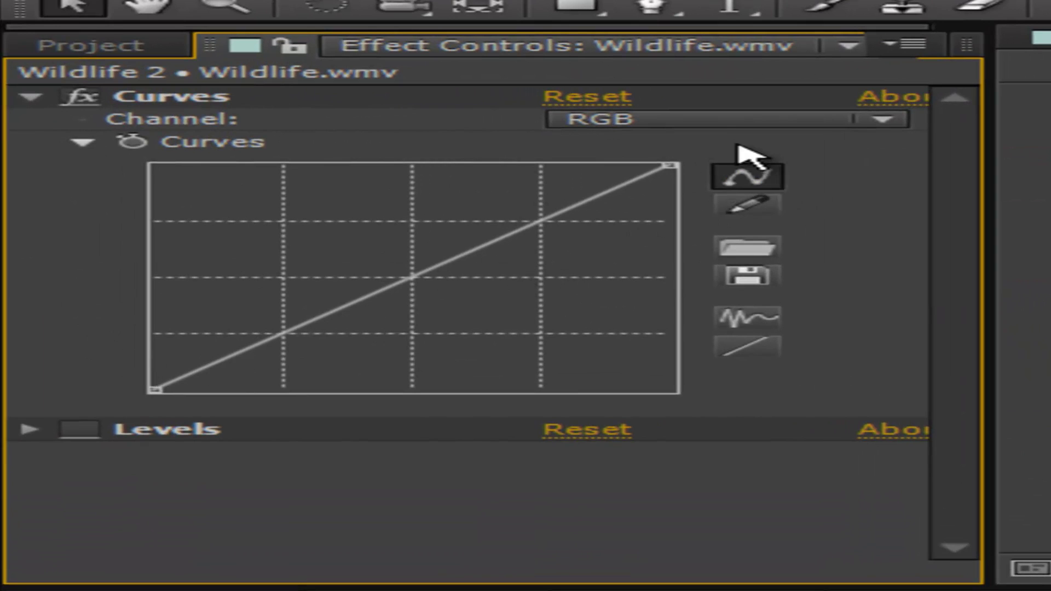
Cycle the Curves channel through Red, Green, Blue and Alpha, ending back on RGB
left_click(712, 120)
left_click(665, 166)
left_click(777, 121)
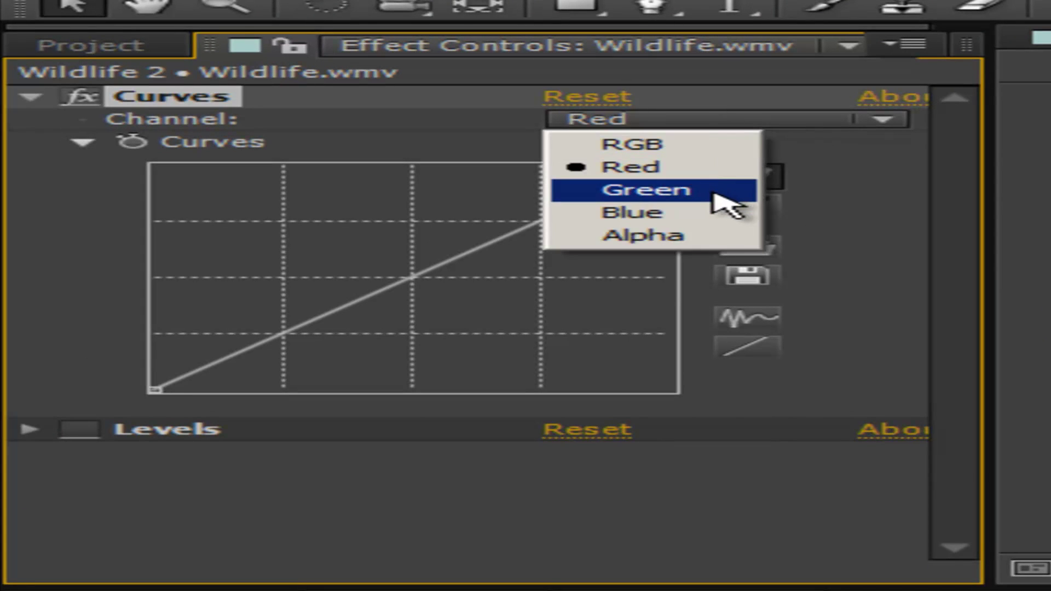
left_click(727, 191)
left_click(793, 121)
left_click(684, 214)
left_click(744, 120)
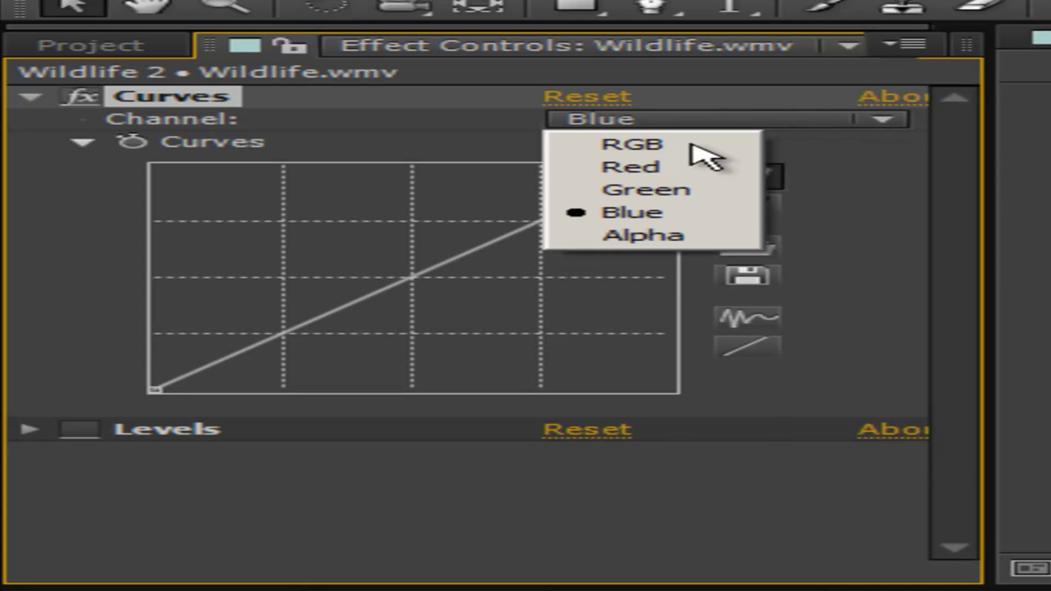
left_click(643, 236)
left_click(725, 121)
left_click(678, 146)
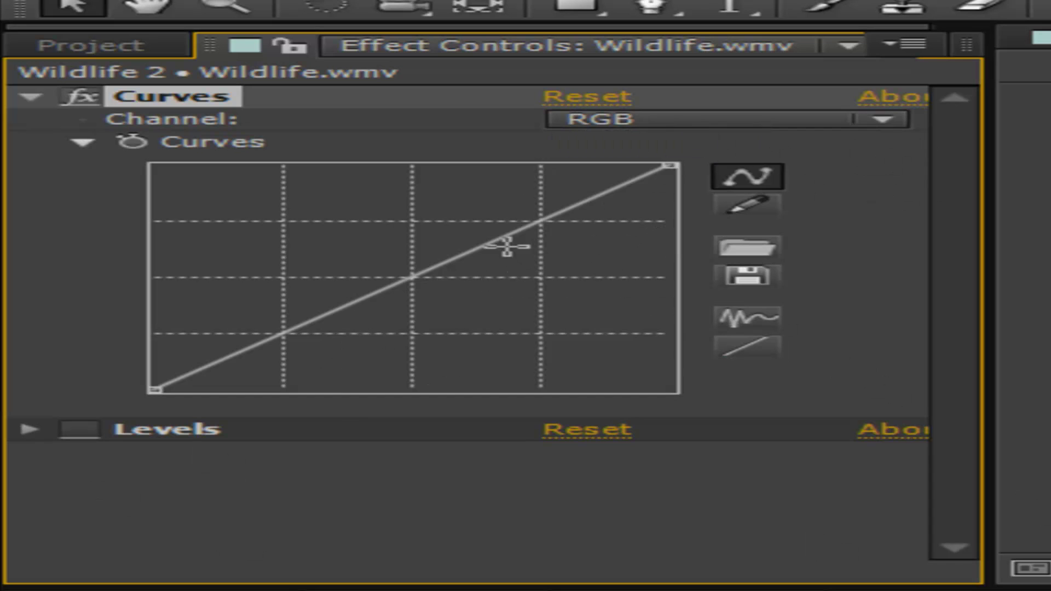
Try curve points, reset Curves to linear, then bow the RGB curve up with deeper shadows
left_click_drag(511, 234, 528, 242)
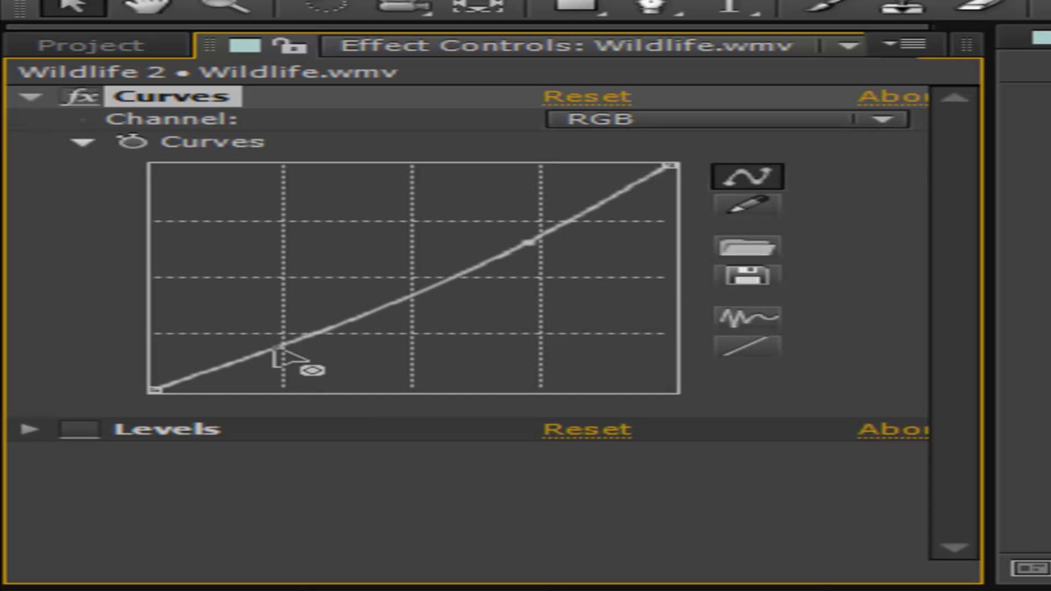
left_click_drag(275, 343, 263, 323)
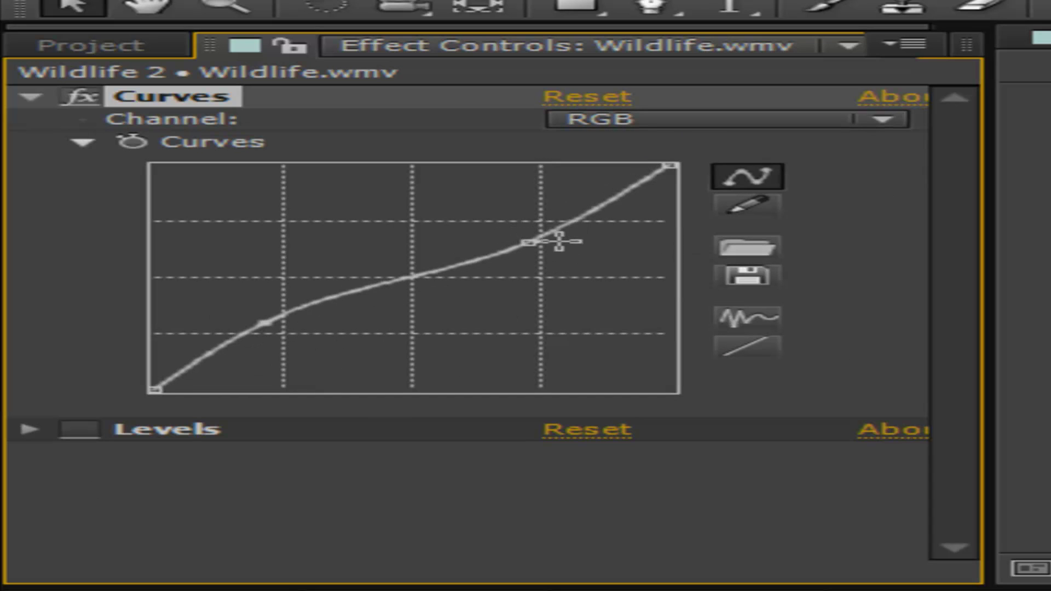
left_click_drag(529, 241, 549, 258)
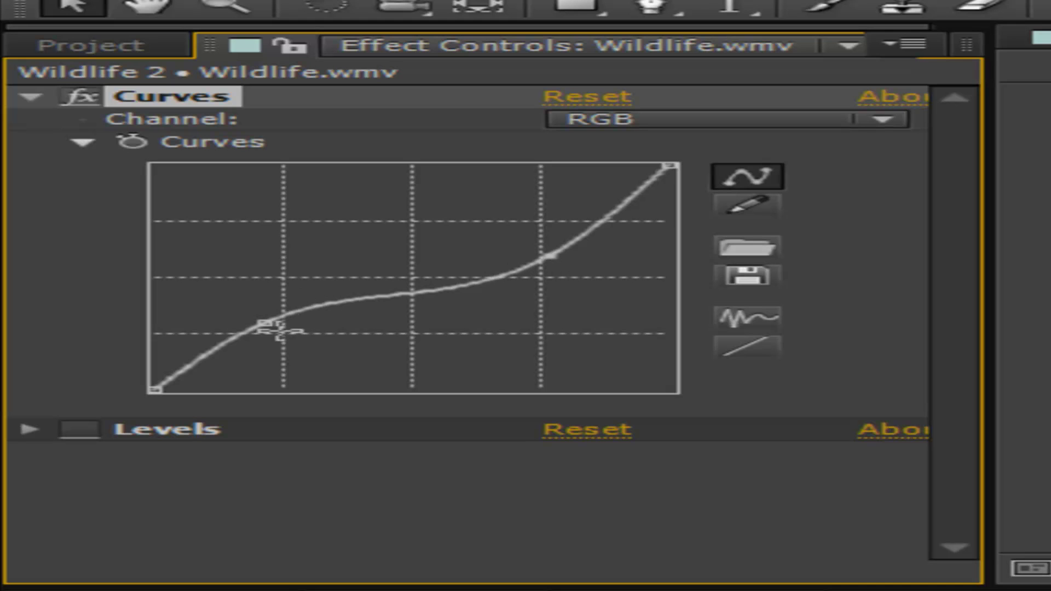
left_click_drag(266, 324, 235, 311)
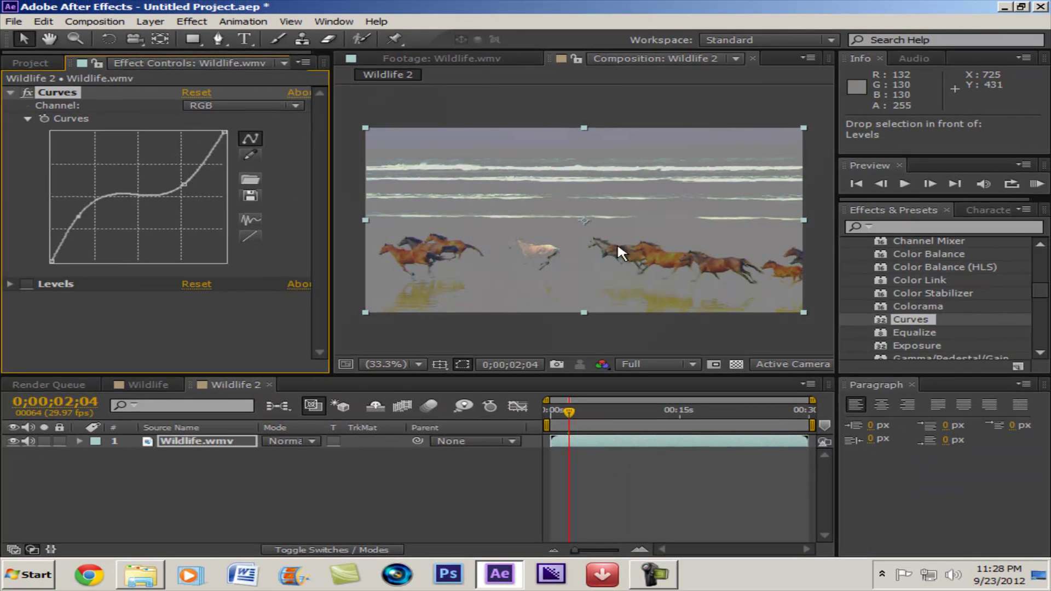
left_click(250, 236)
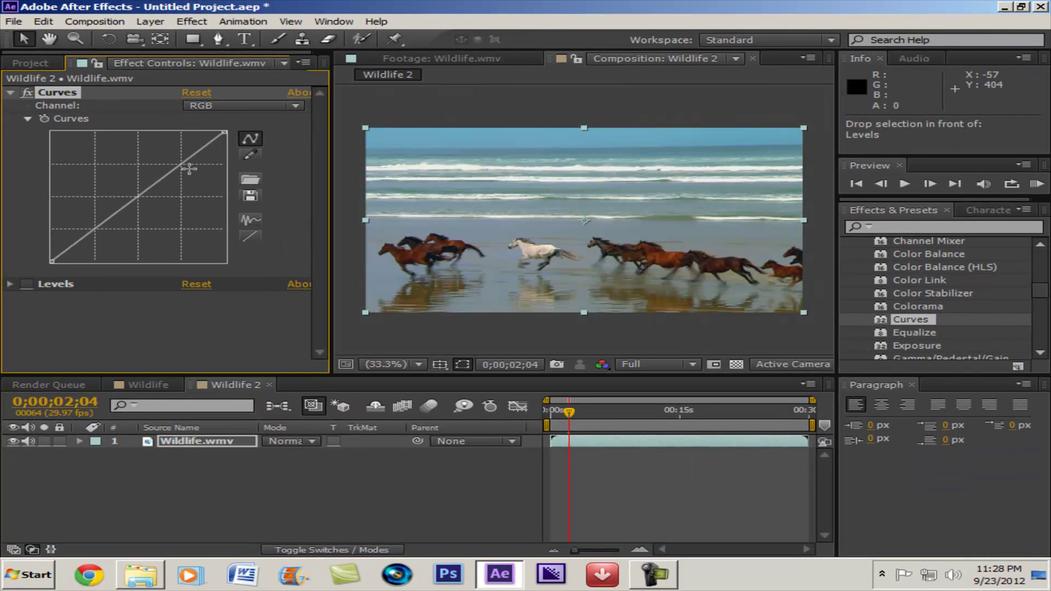
left_click_drag(183, 164, 170, 159)
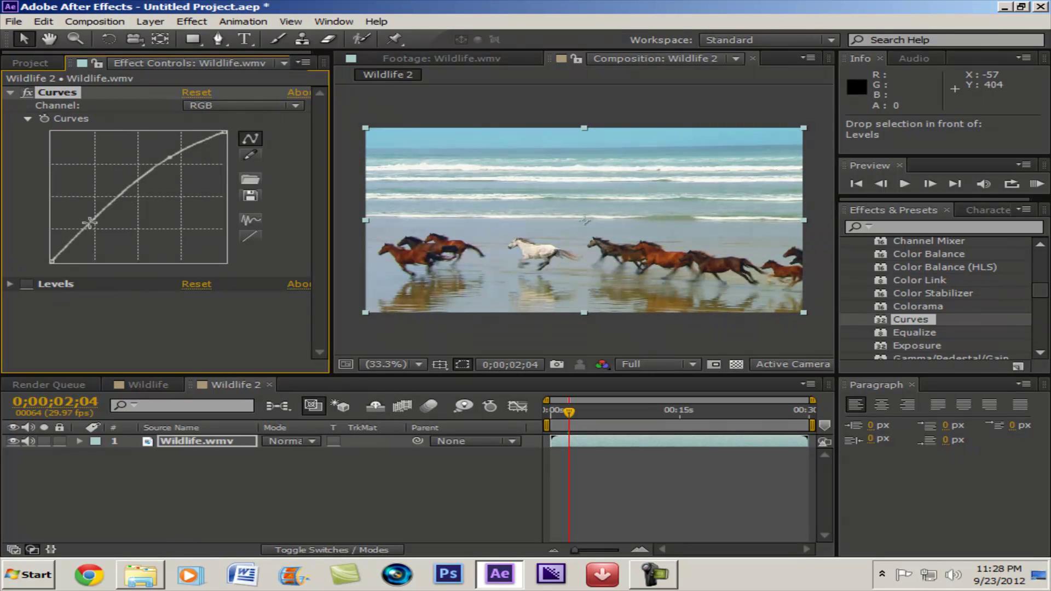
left_click_drag(102, 213, 116, 227)
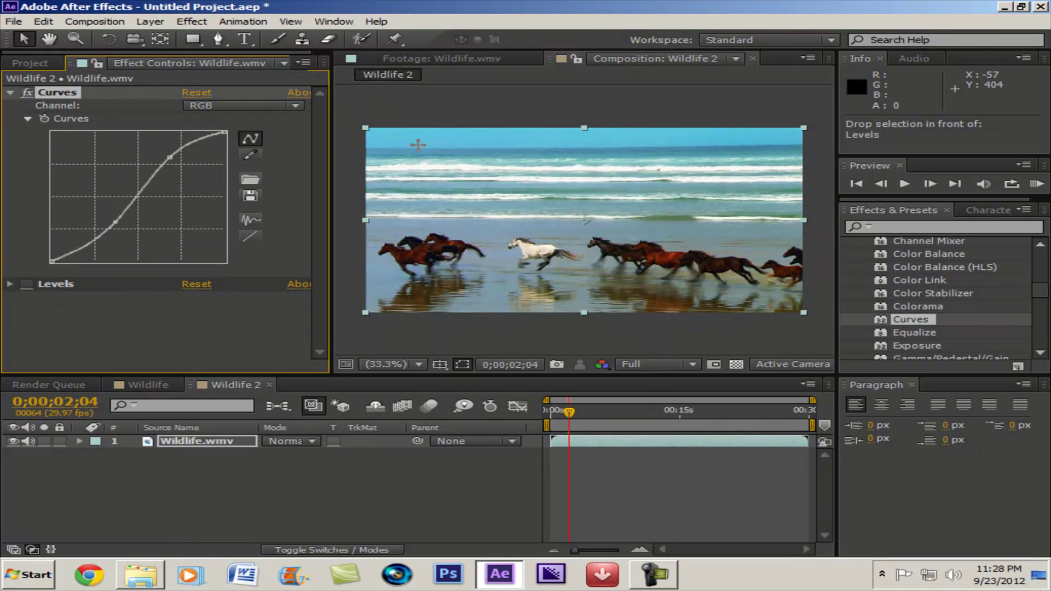
left_click(38, 63)
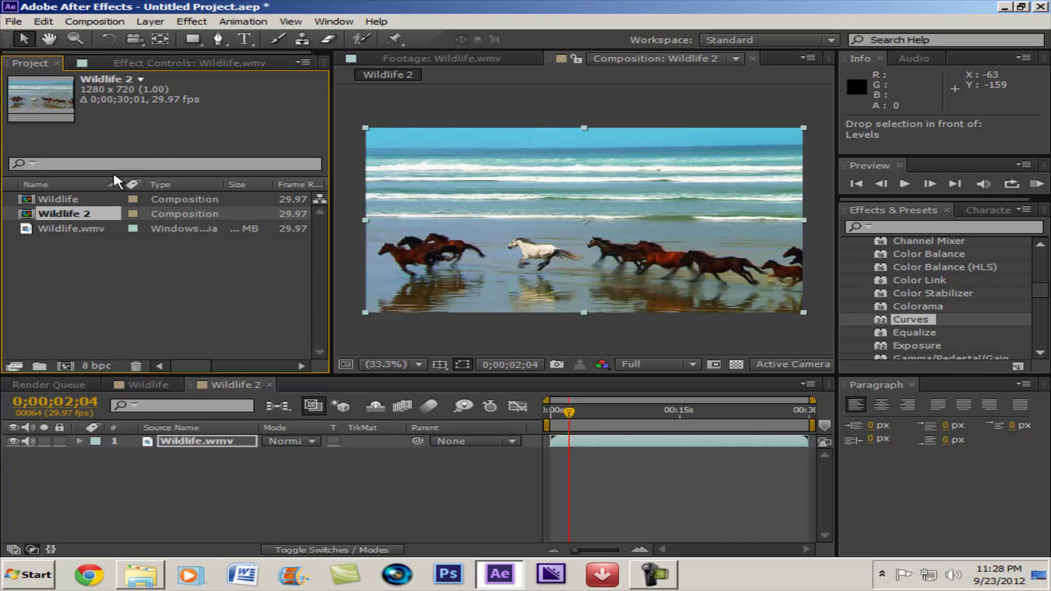
double_click(90, 200)
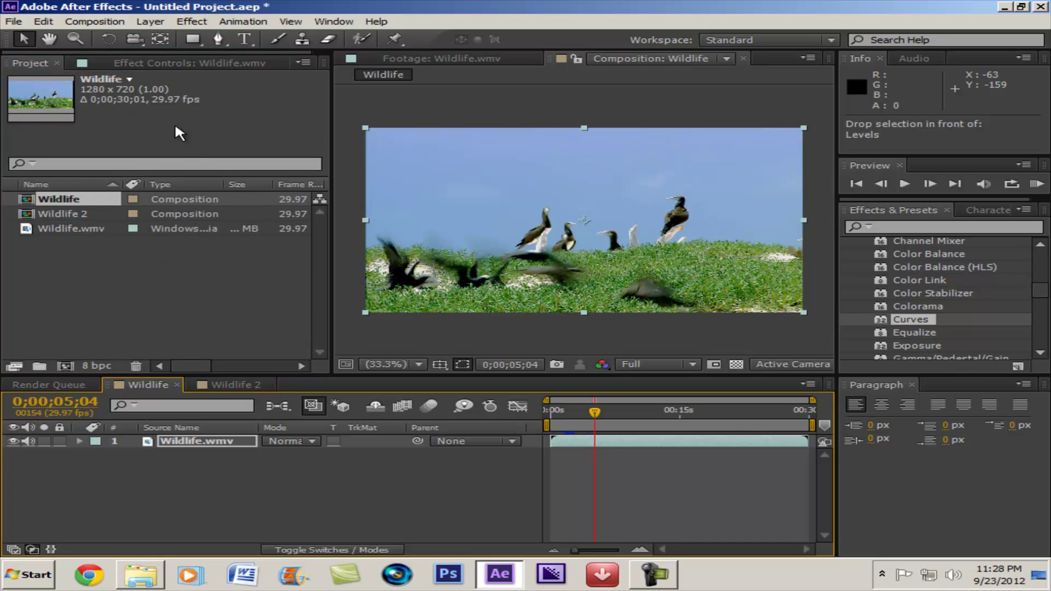
left_click(169, 61)
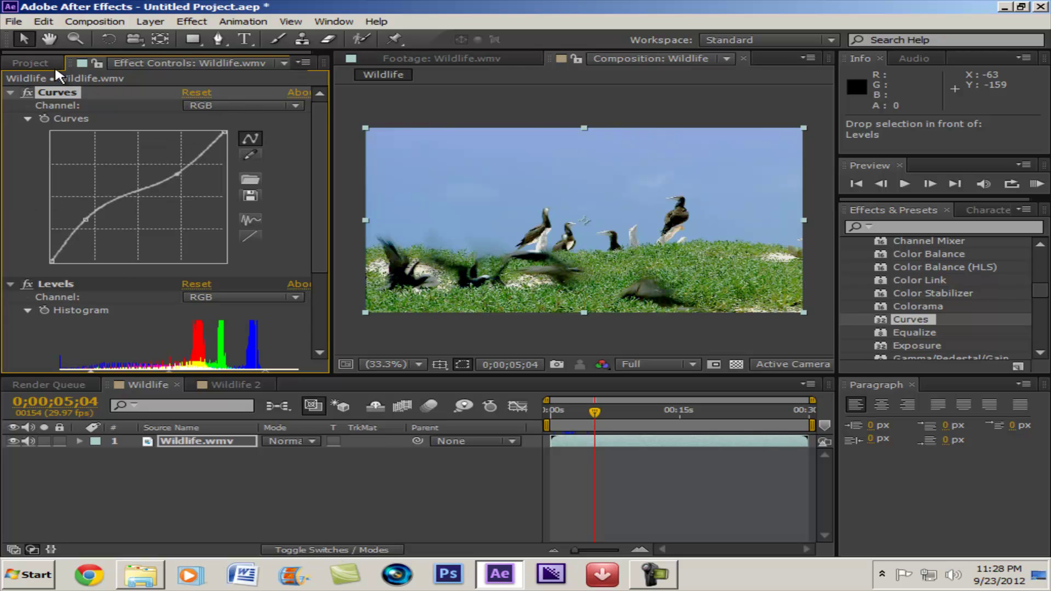
left_click(410, 58)
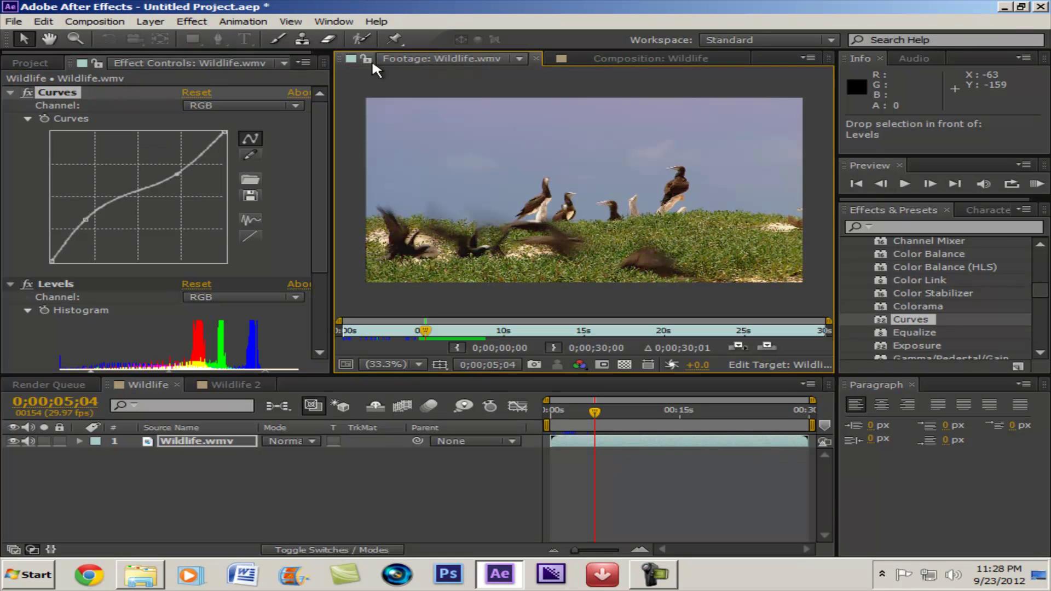
left_click(383, 58)
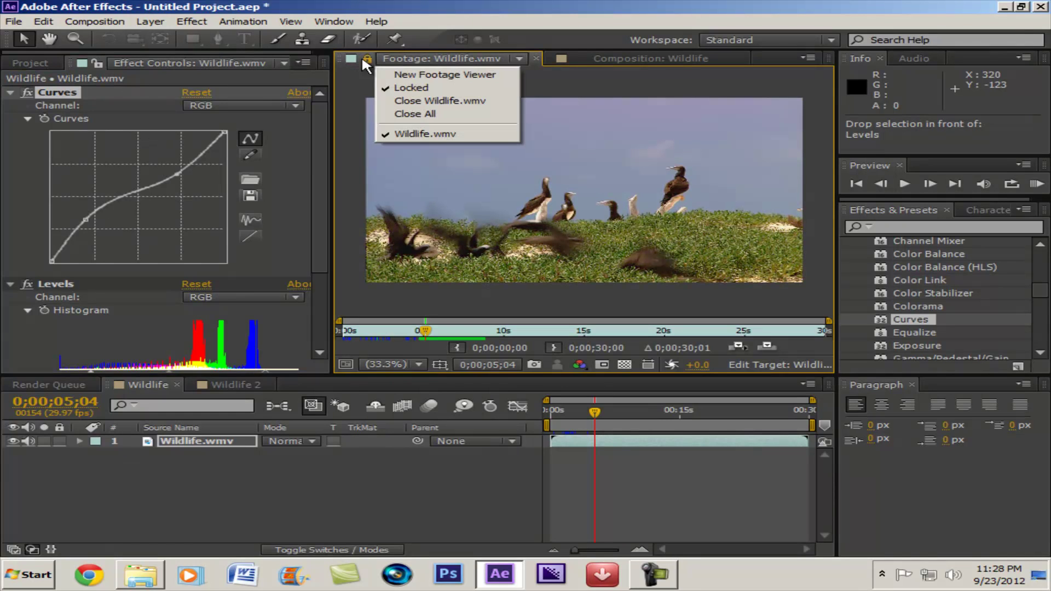
left_click(365, 57)
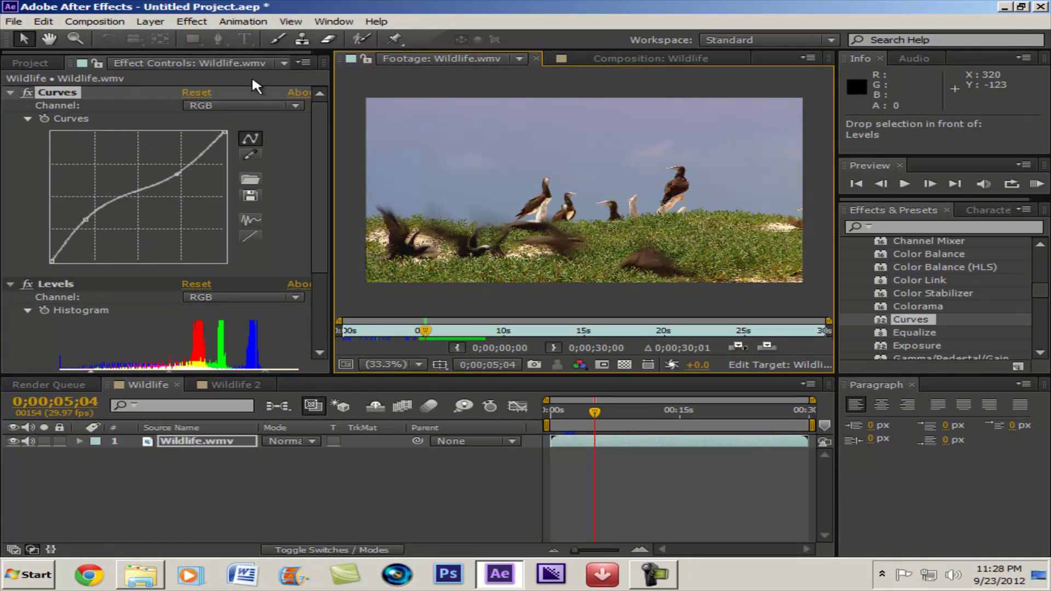
left_click(34, 61)
double_click(98, 211)
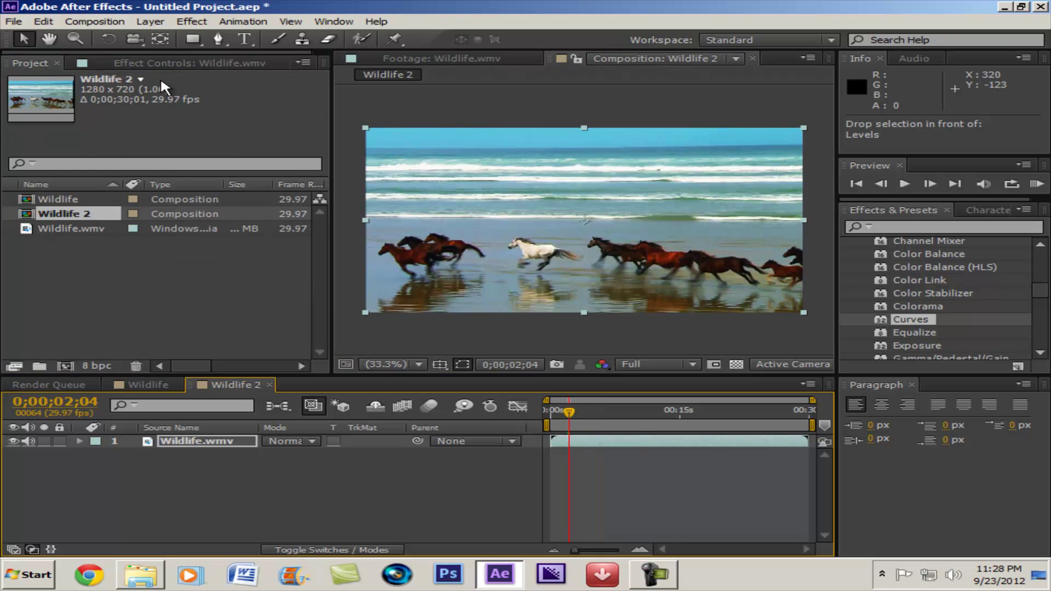
Reset Wildlife 2's RGB curve to linear, then reshape its middle and lower points into a gentle S
left_click(162, 65)
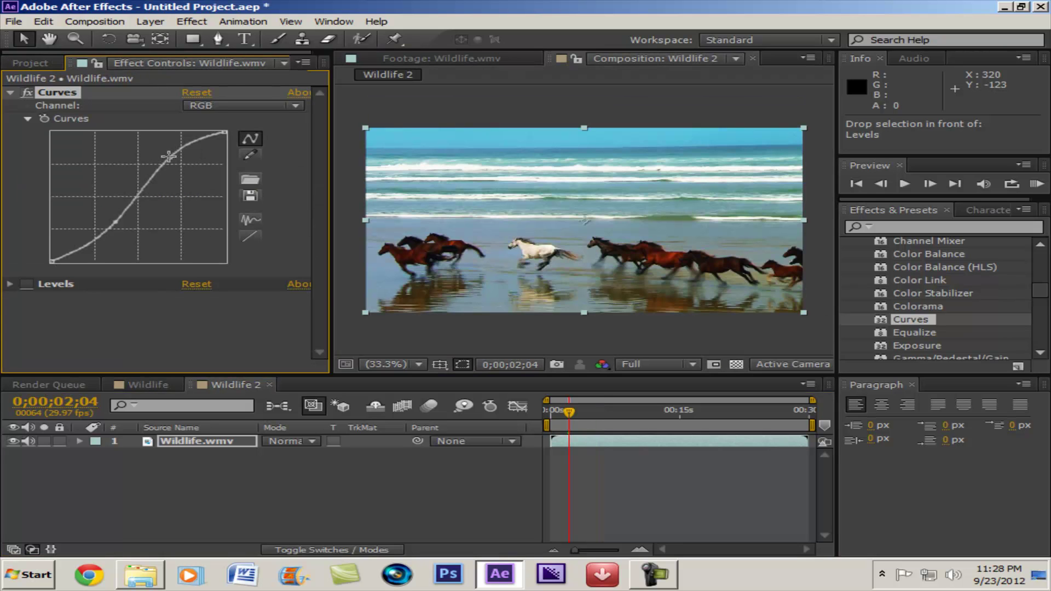
left_click_drag(161, 157, 170, 158)
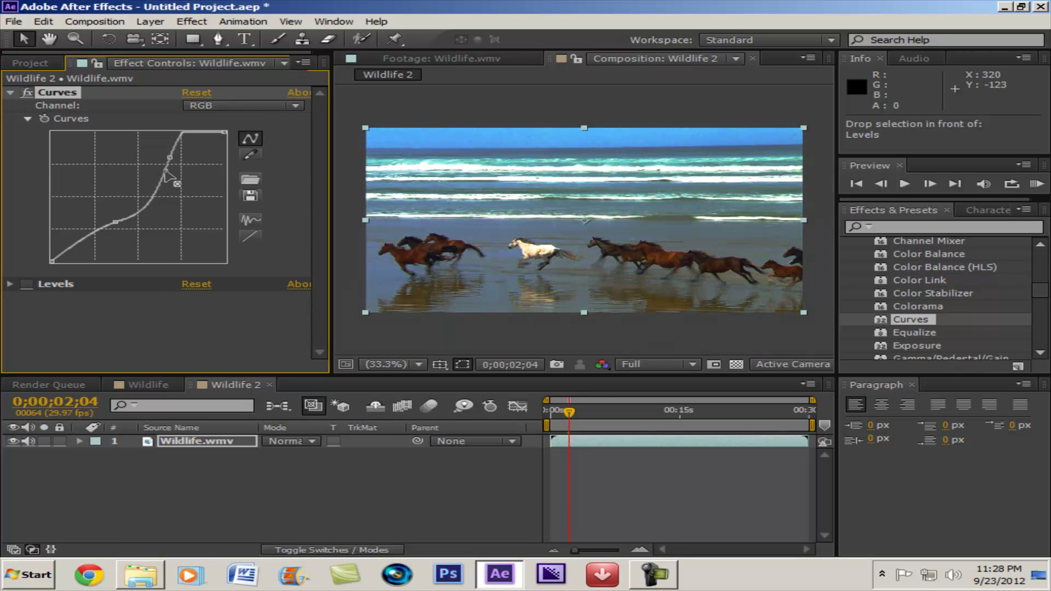
left_click(254, 239)
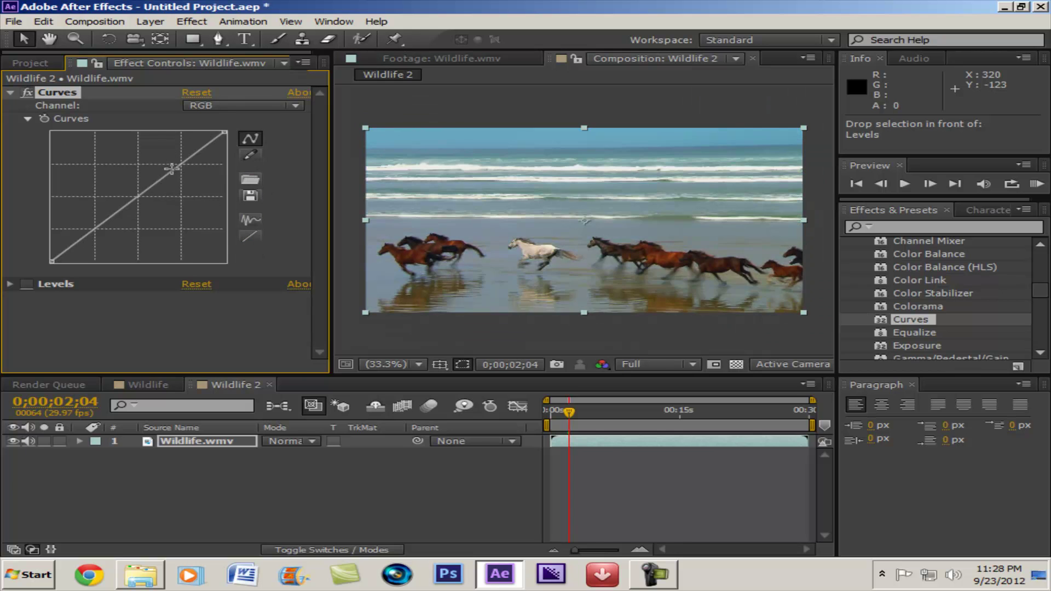
left_click_drag(172, 173, 173, 184)
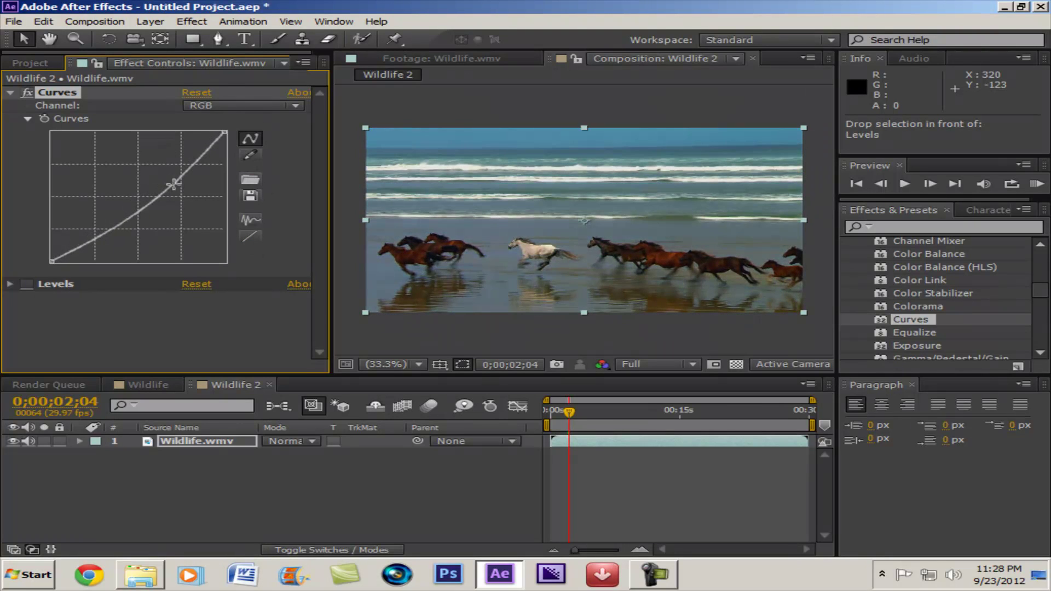
left_click_drag(114, 232, 98, 223)
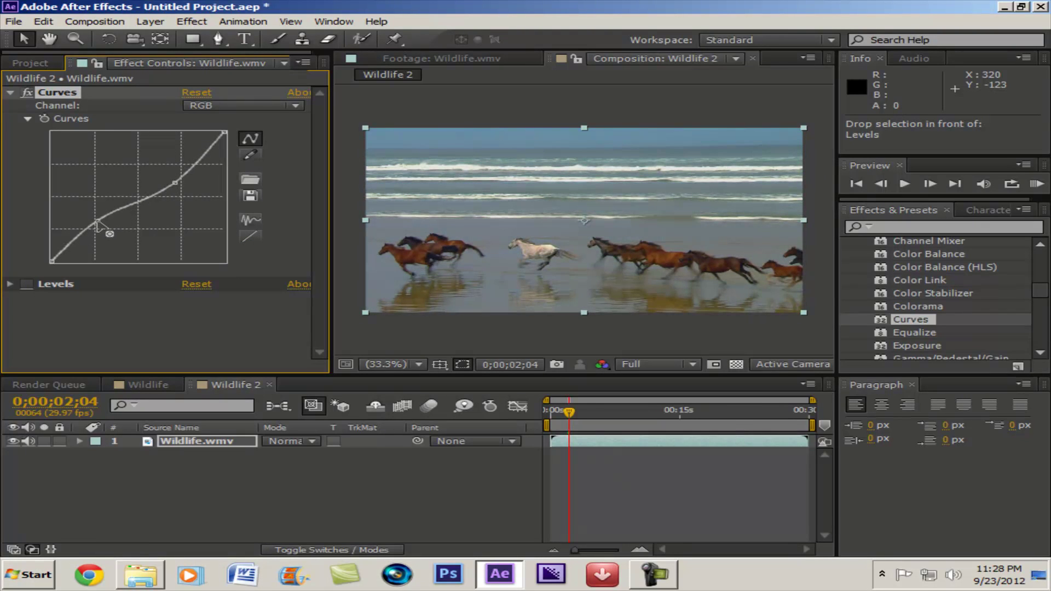
mouse_move(175, 182)
left_mouse_down()
mouse_move(195, 165)
mouse_move(186, 172)
left_mouse_up()
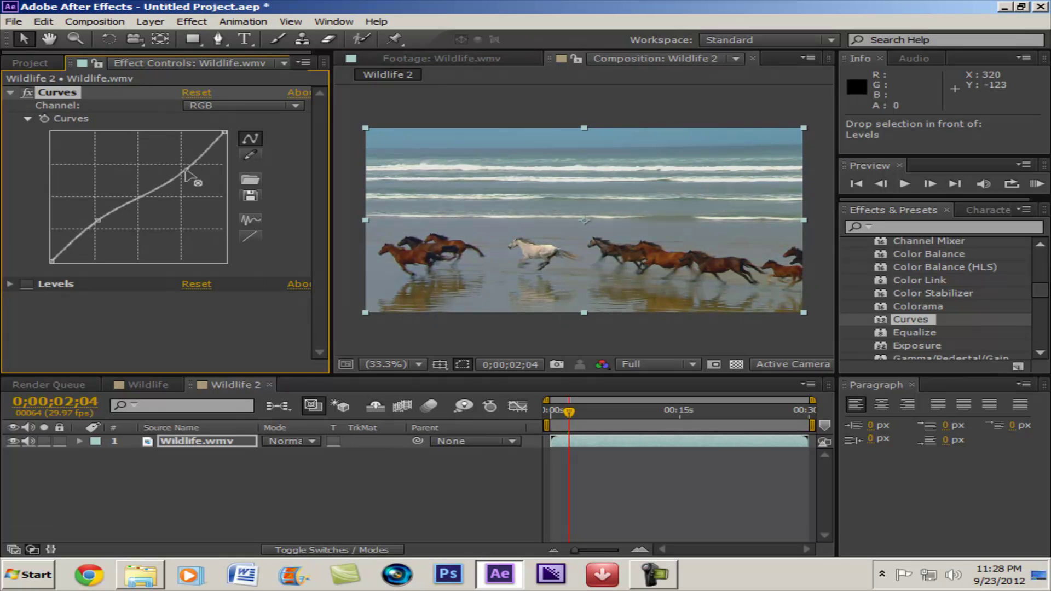
Dip the Red curve below the diagonal and bow Green and Blue above it for a cooler tint
left_click(38, 62)
left_click(175, 64)
left_click(258, 108)
left_click(223, 133)
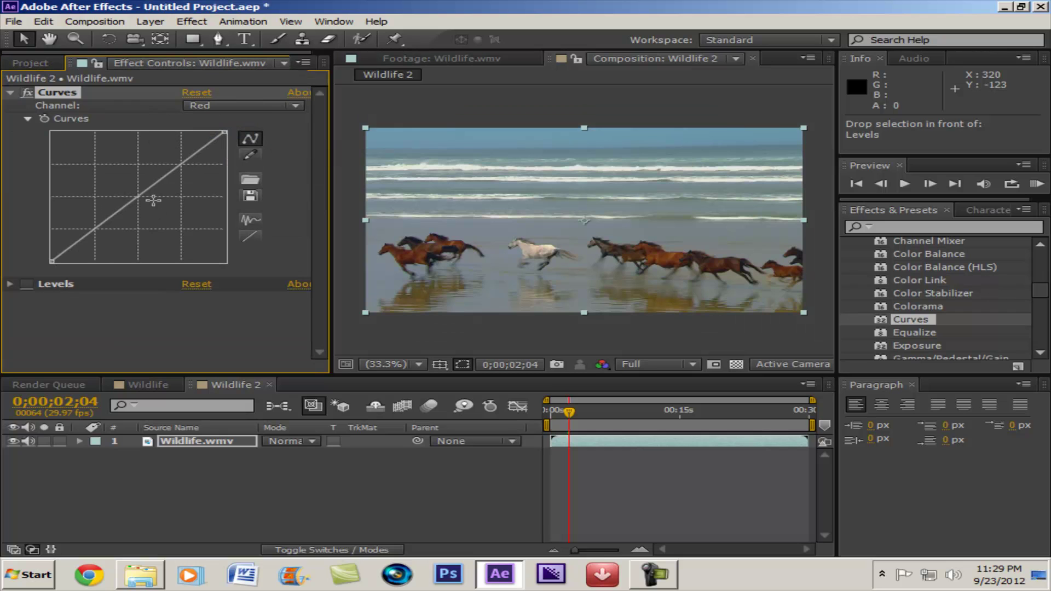
left_click_drag(134, 196, 145, 207)
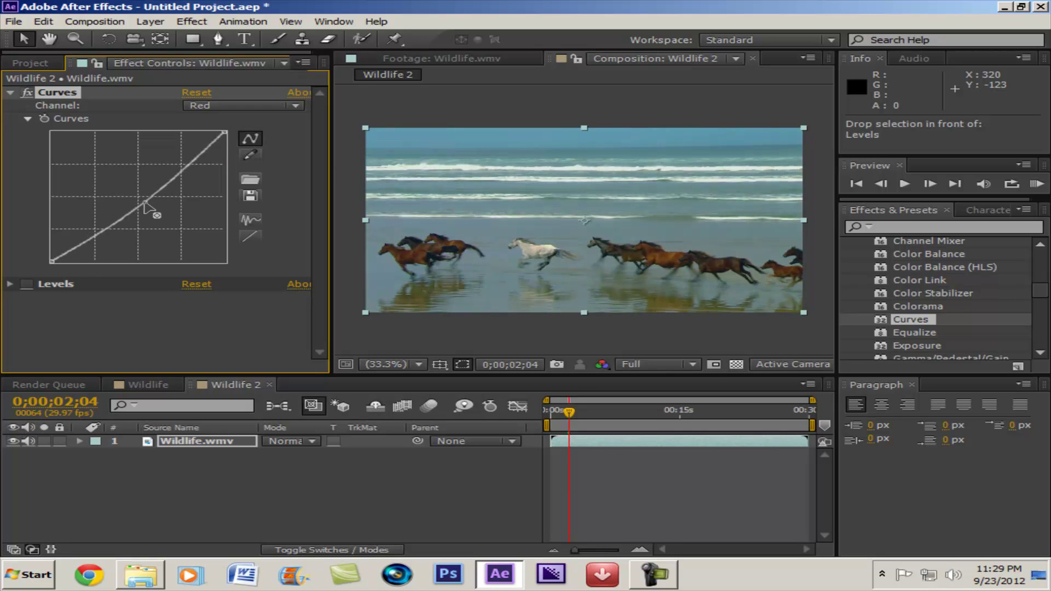
left_click(242, 107)
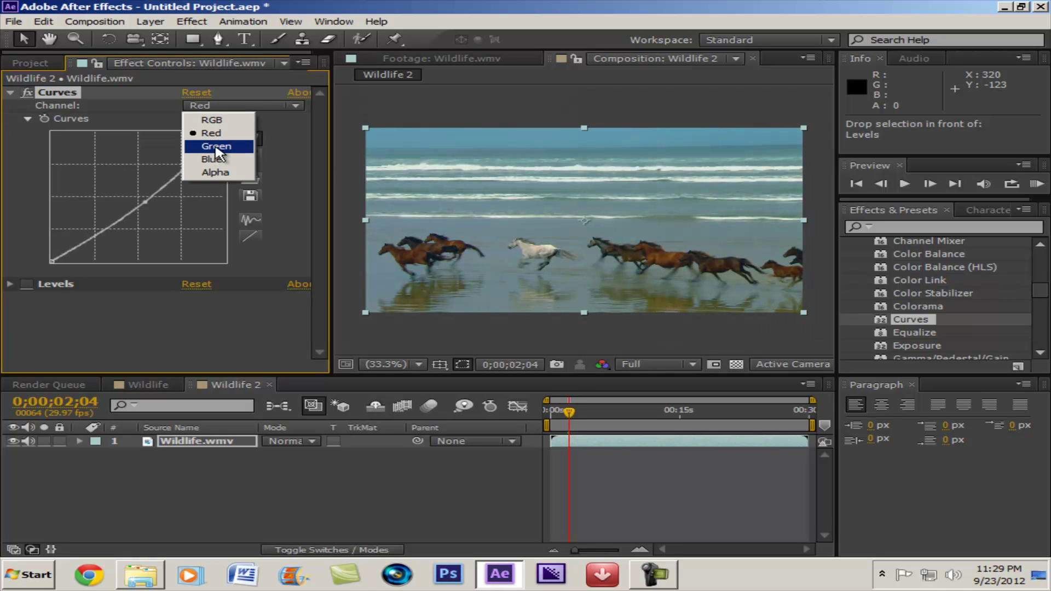
left_click(223, 145)
left_click_drag(138, 197, 135, 194)
left_click(242, 106)
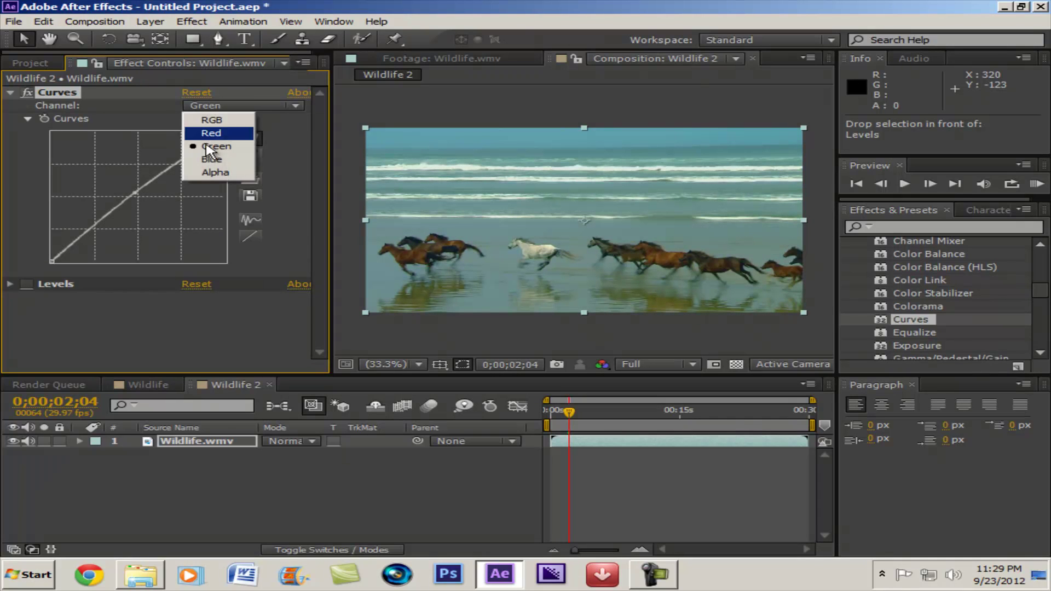
left_click(211, 159)
left_click_drag(137, 193, 130, 189)
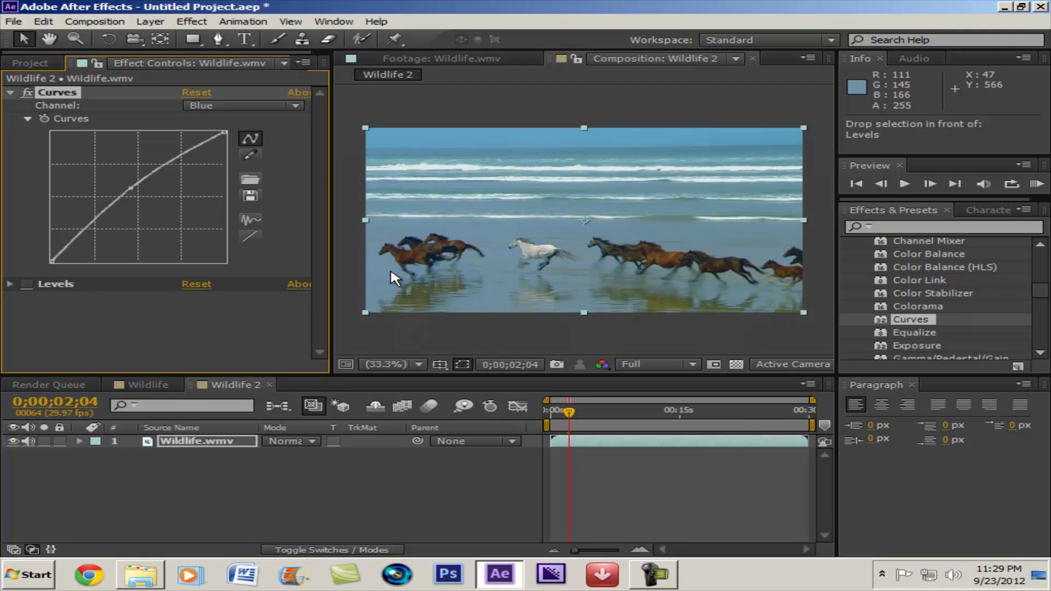
Compare Curves on and off, bend then reset the Alpha curve, and return the Channel to RGB
left_click(26, 92)
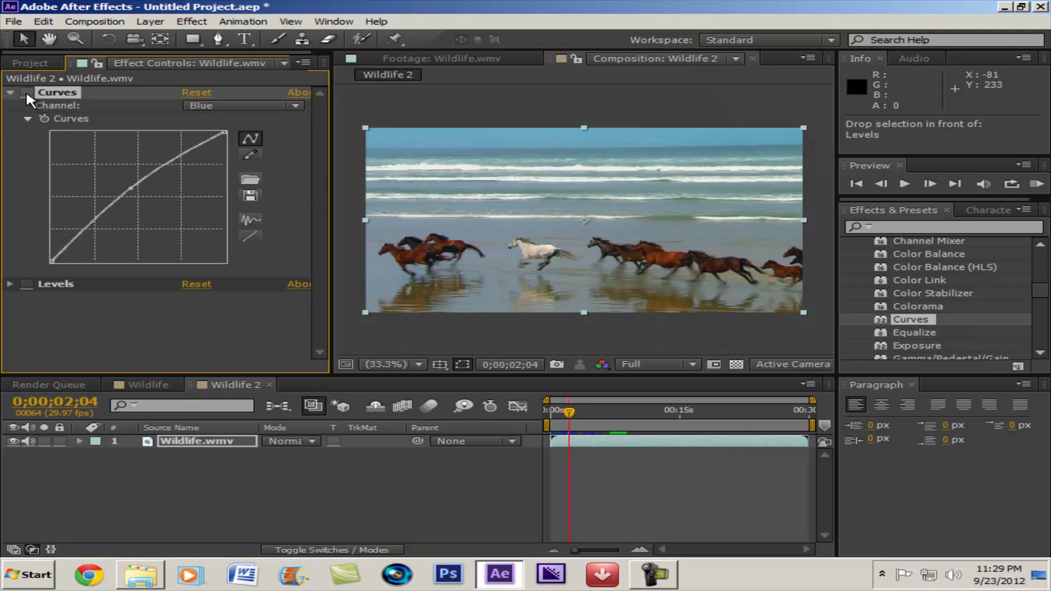
left_click(25, 92)
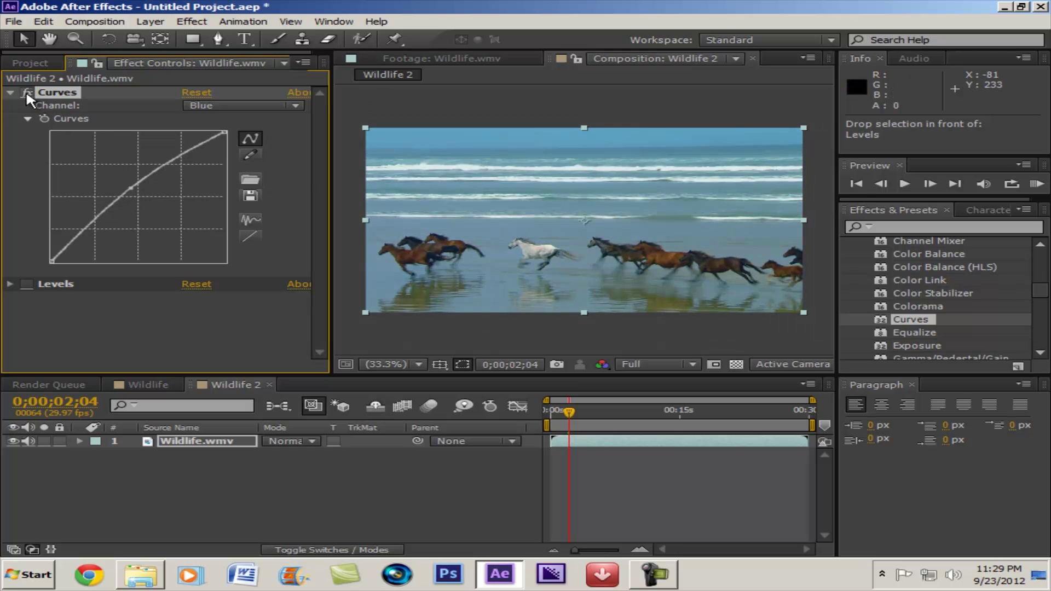
left_click(259, 107)
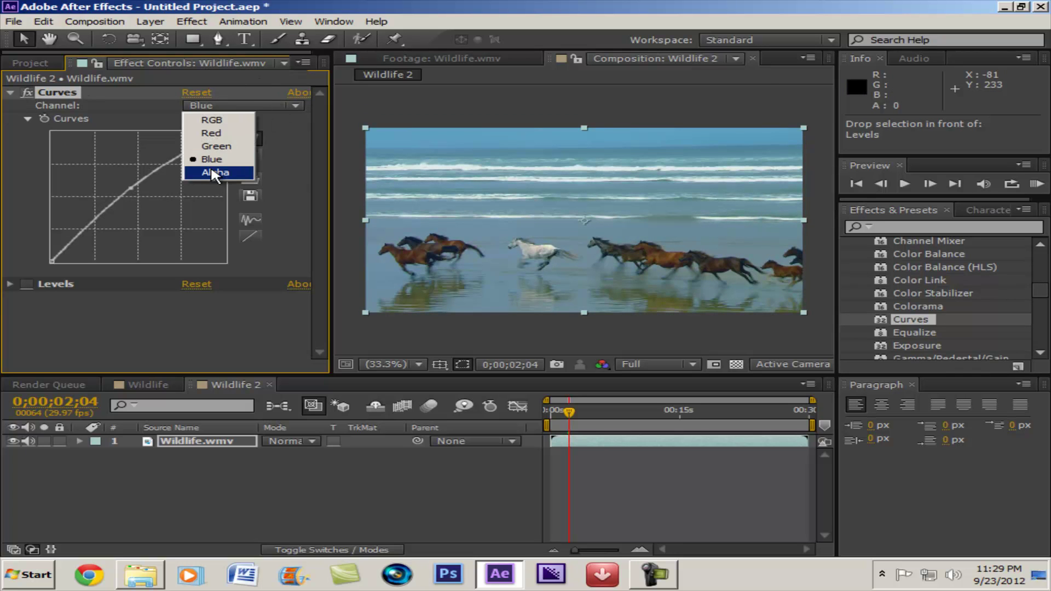
left_click(274, 172)
left_click_drag(151, 196, 112, 220)
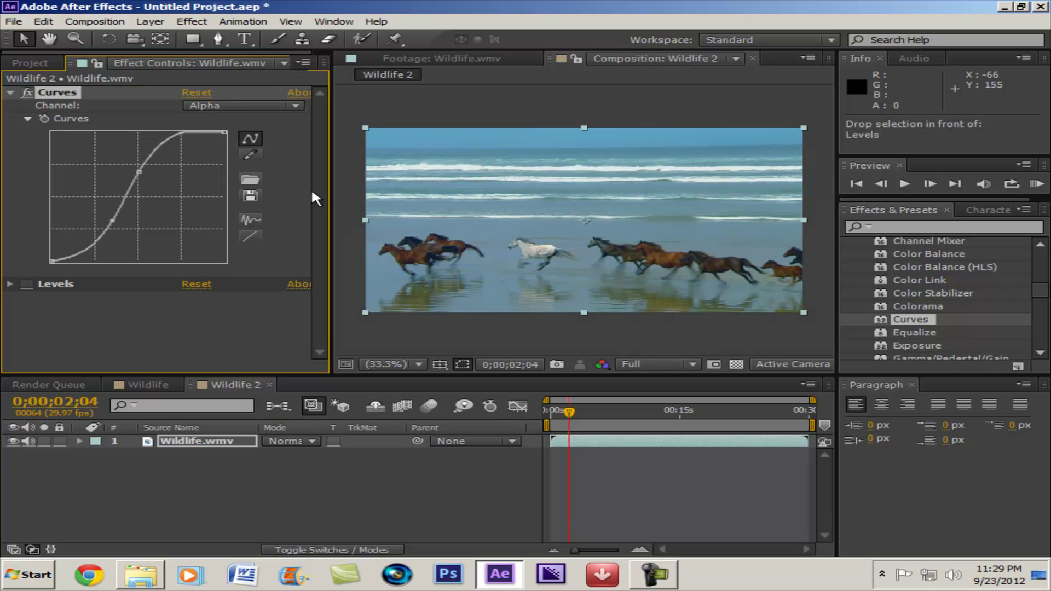
left_click_drag(170, 138, 165, 169)
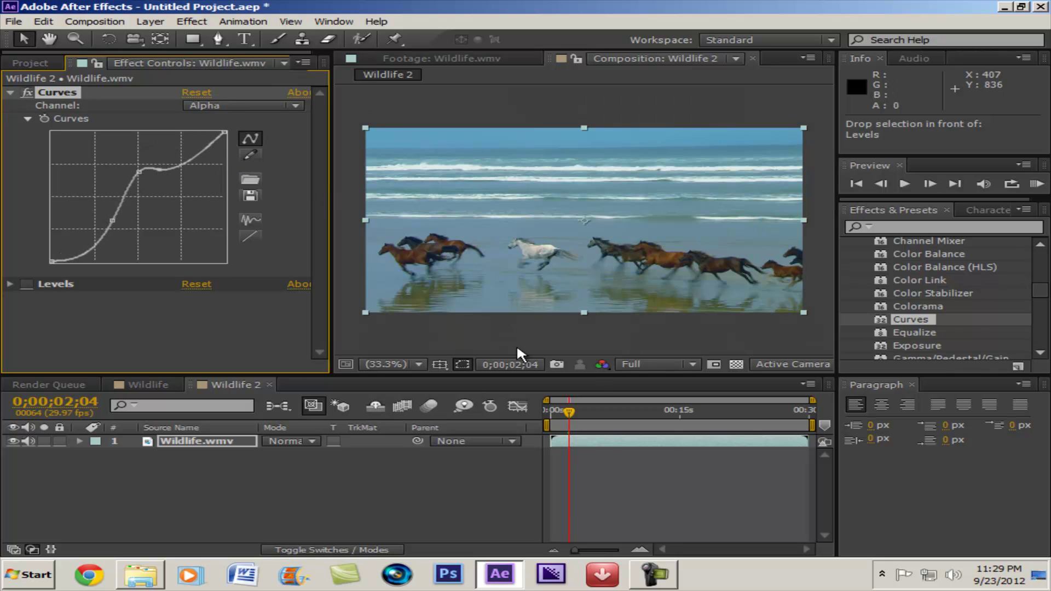
left_click(250, 237)
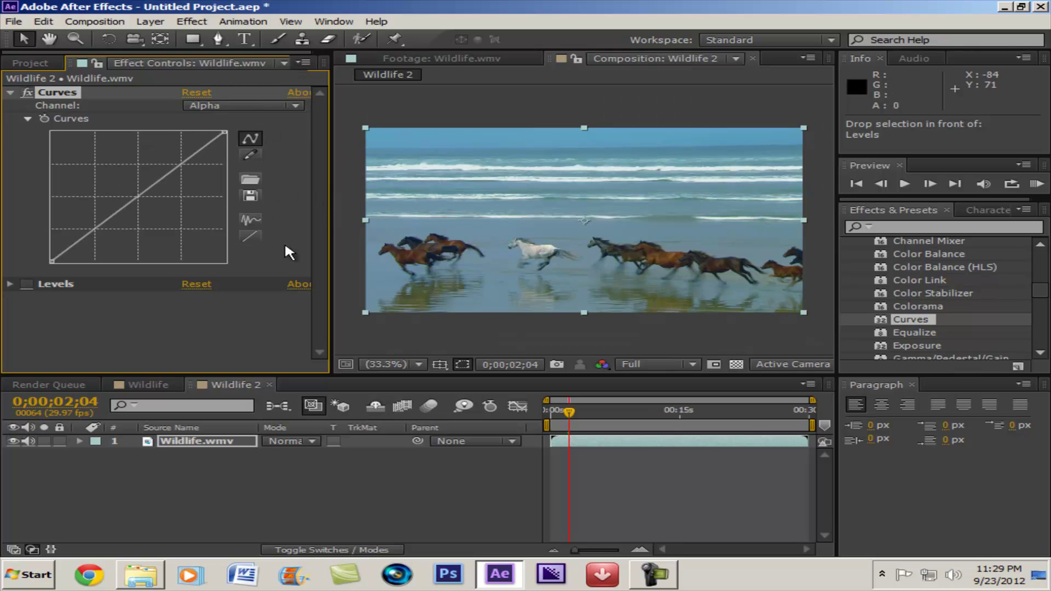
left_click(219, 105)
left_click(212, 119)
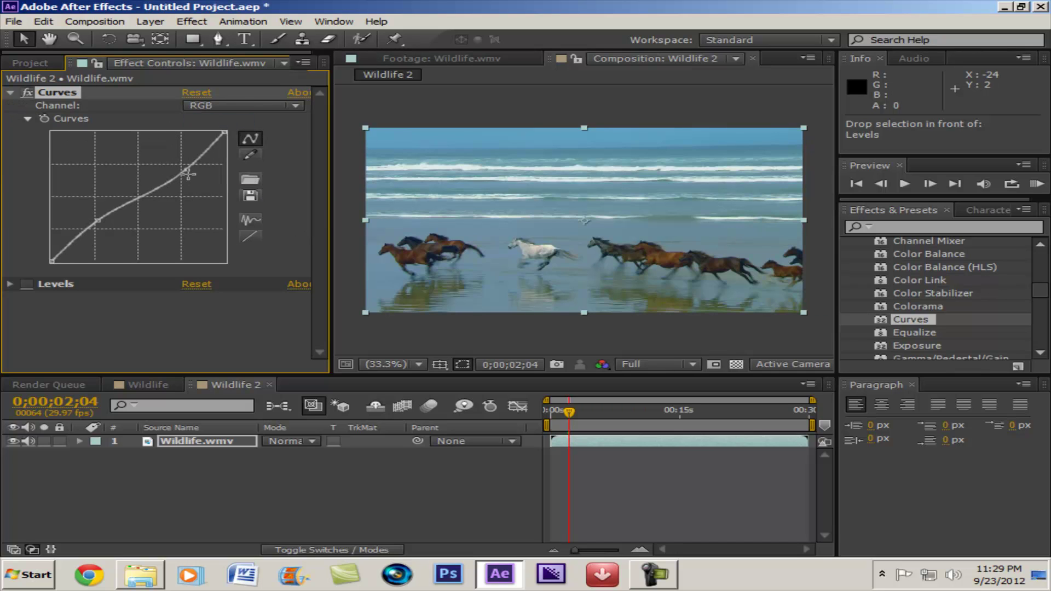
Soften the horse footage's RGB S-curve by adjusting its upper and lower points, then show the project list
mouse_move(188, 174)
left_mouse_down()
mouse_move(200, 145)
mouse_move(186, 181)
left_mouse_up()
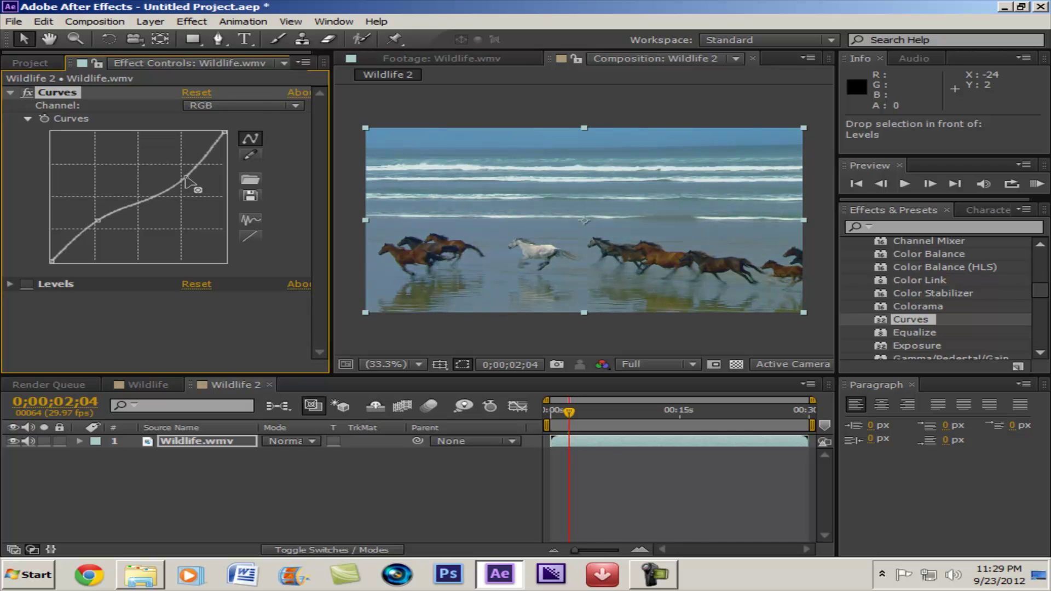
left_click_drag(98, 218, 97, 240)
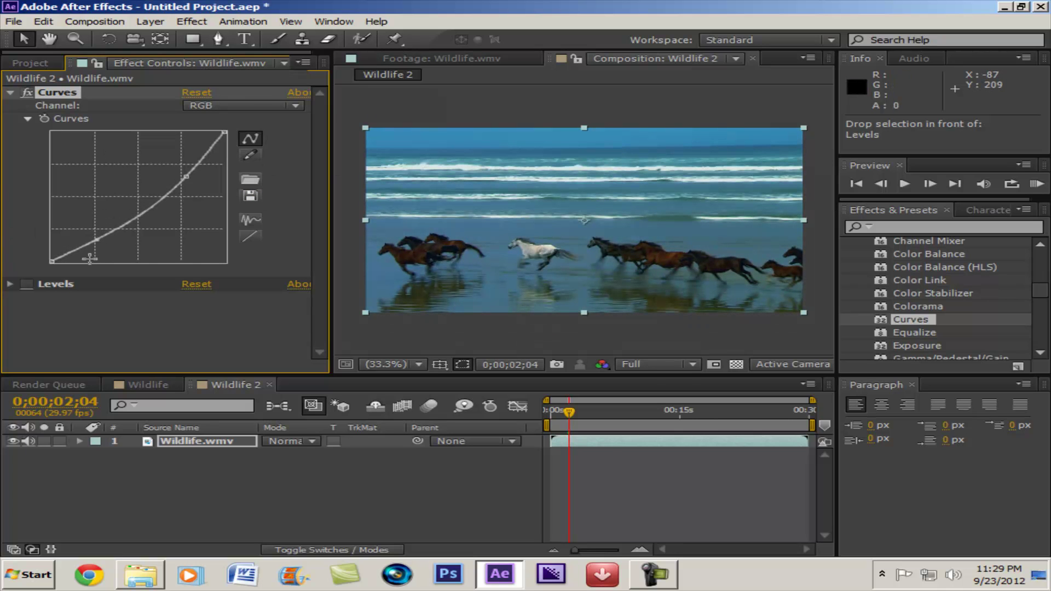
left_click_drag(95, 235, 90, 231)
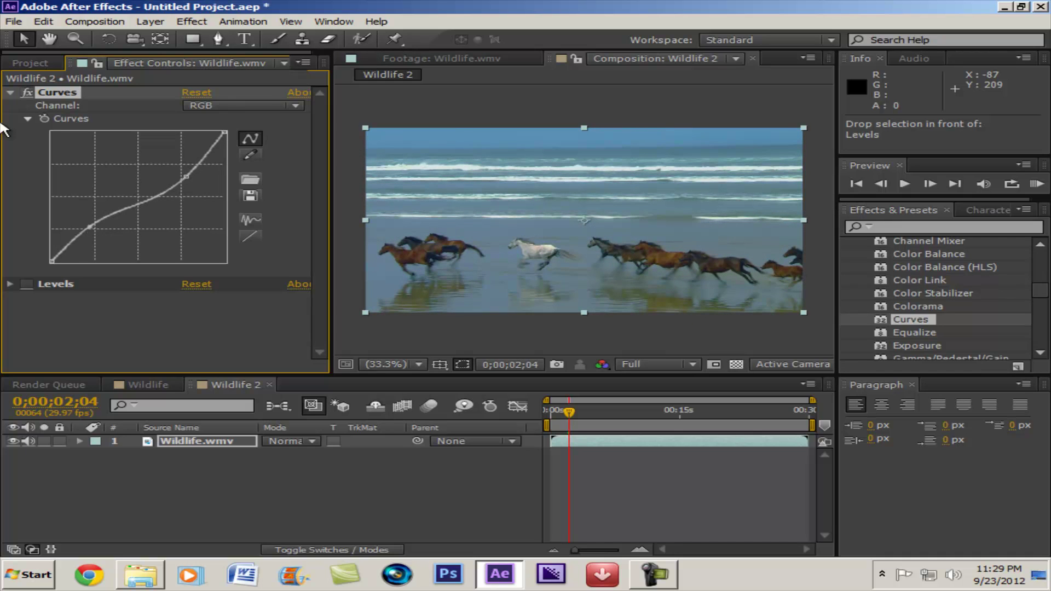
left_click(27, 63)
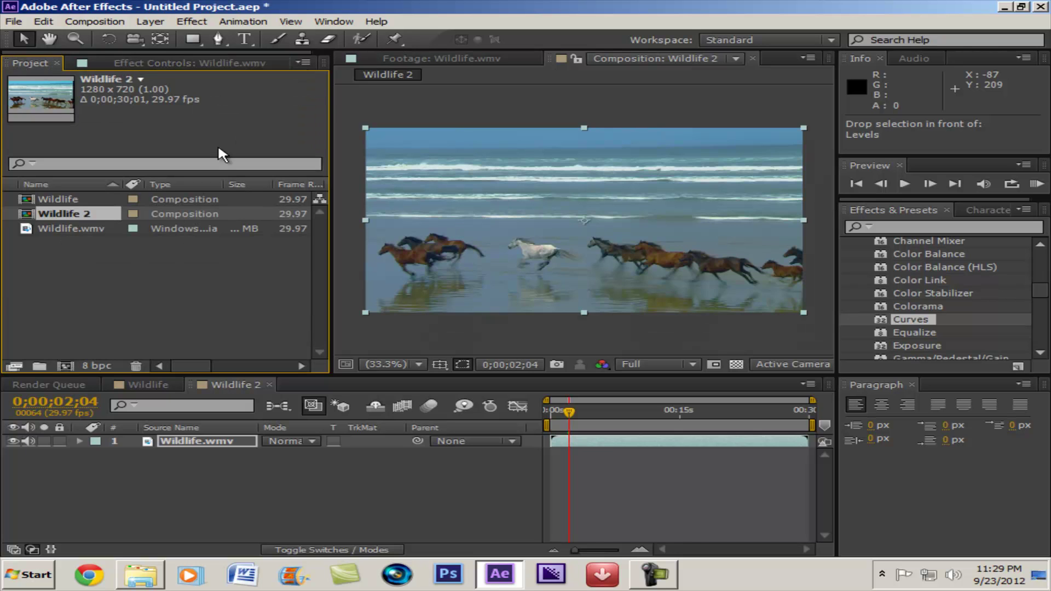
Inspect the Curves effect on the original Wildlife comp for reference
double_click(71, 199)
left_click(184, 66)
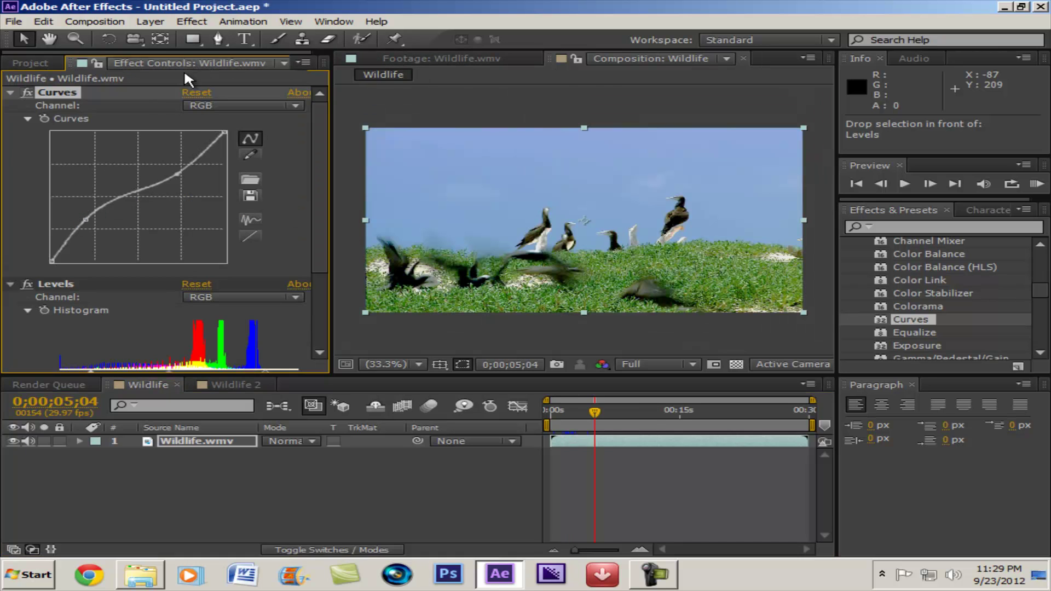
right_click(51, 91)
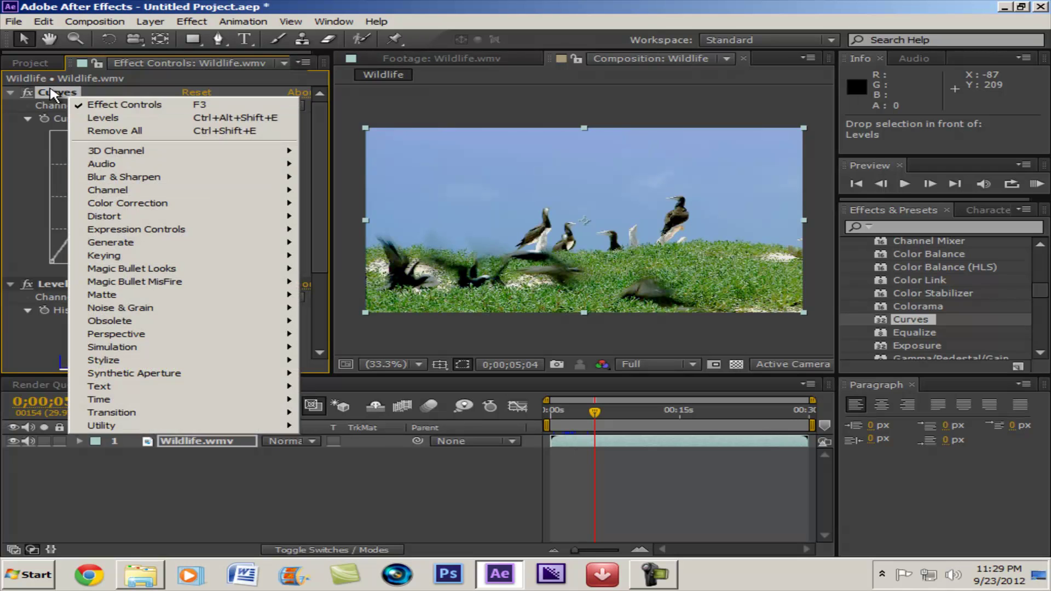
key("Escape")
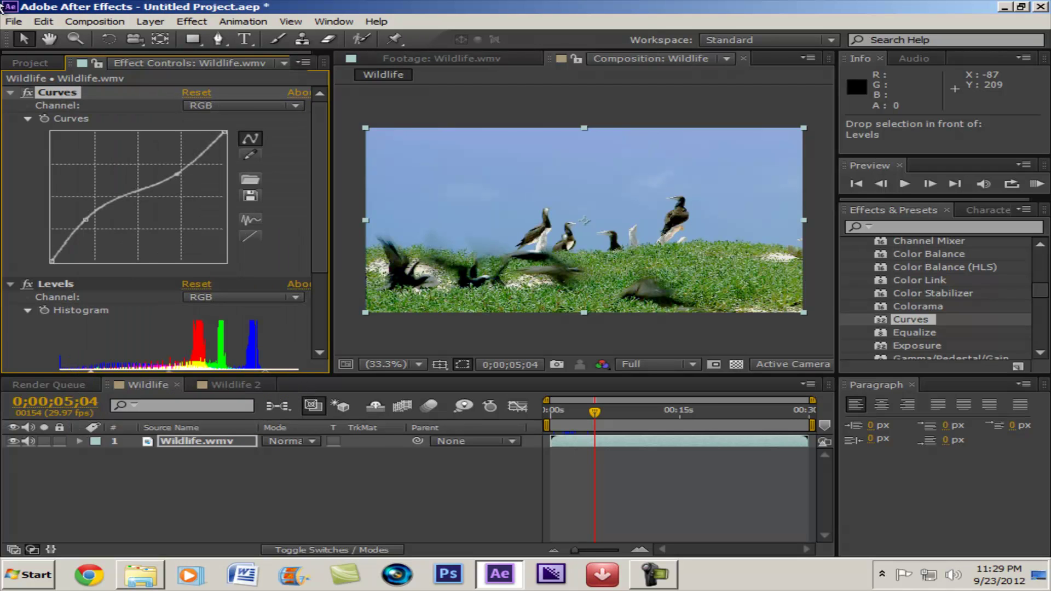
Reopen Wildlife 2's Curves and review its Red and Green channel curves
key("ctrl+0")
double_click(75, 213)
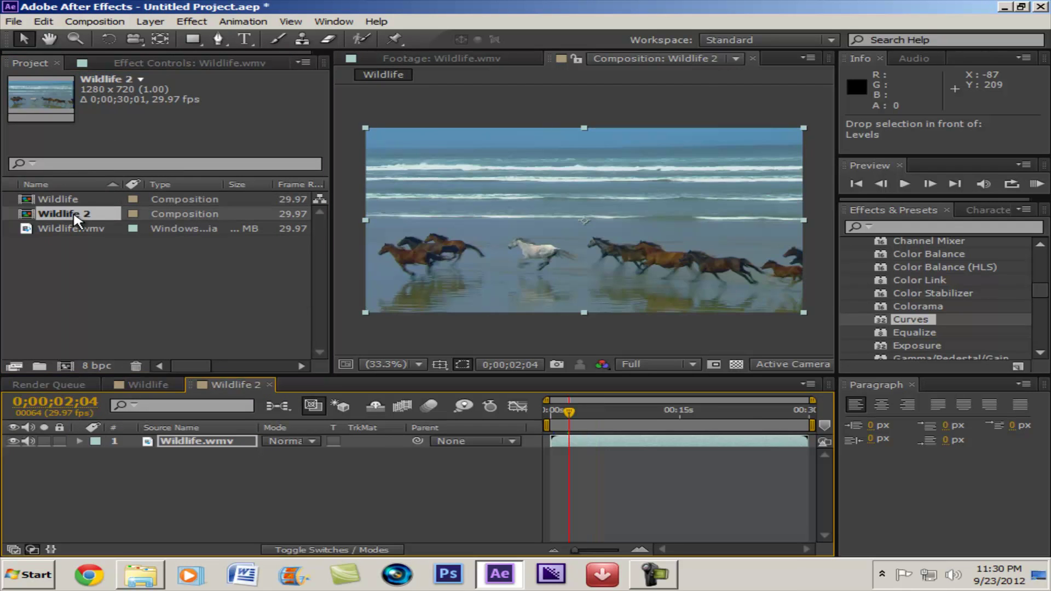
left_click(152, 62)
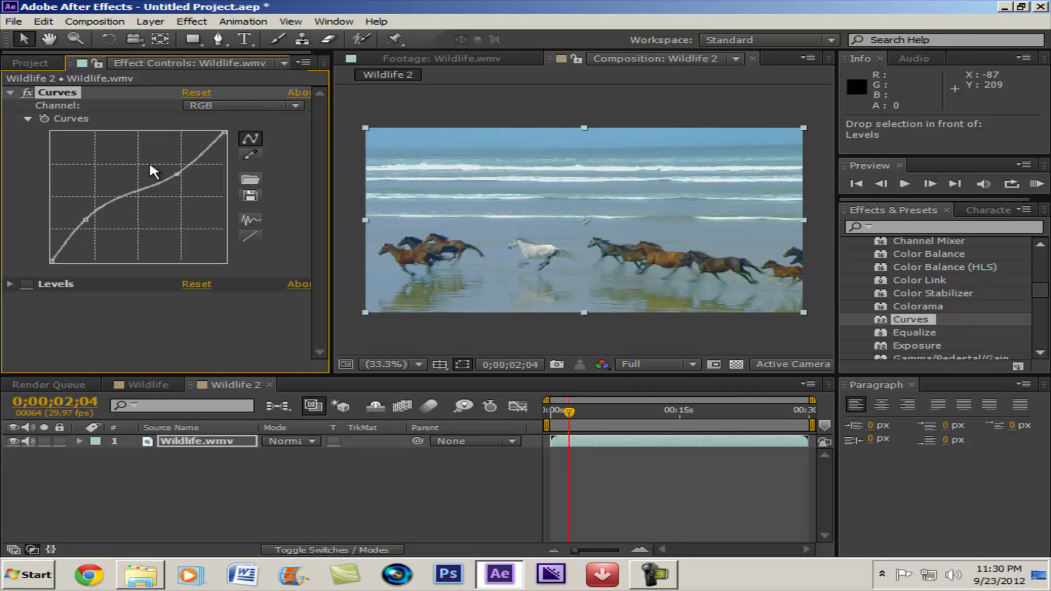
left_click(227, 104)
left_click(213, 132)
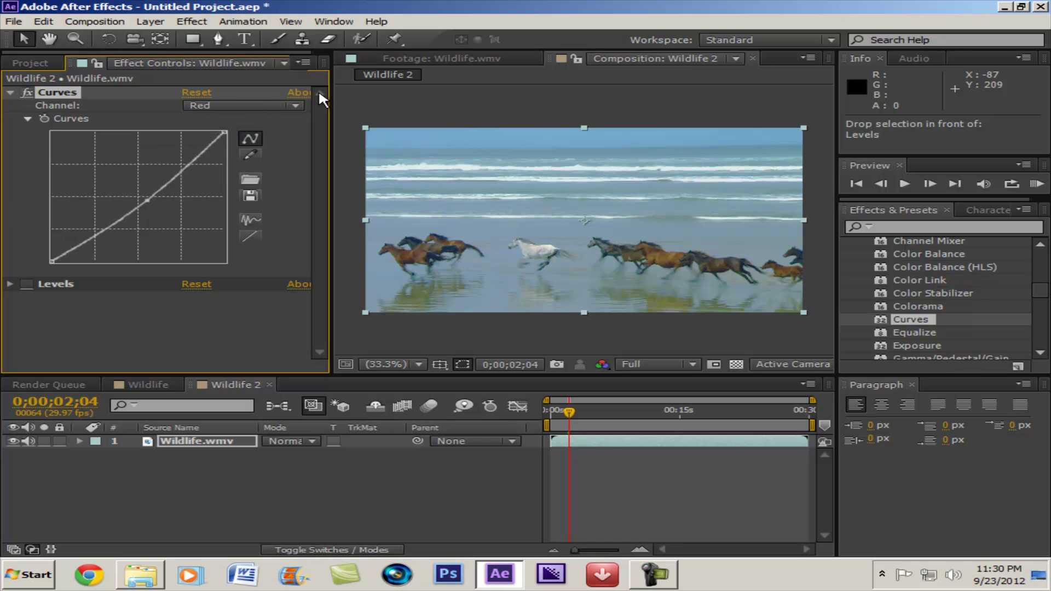
left_click(271, 106)
left_click(237, 136)
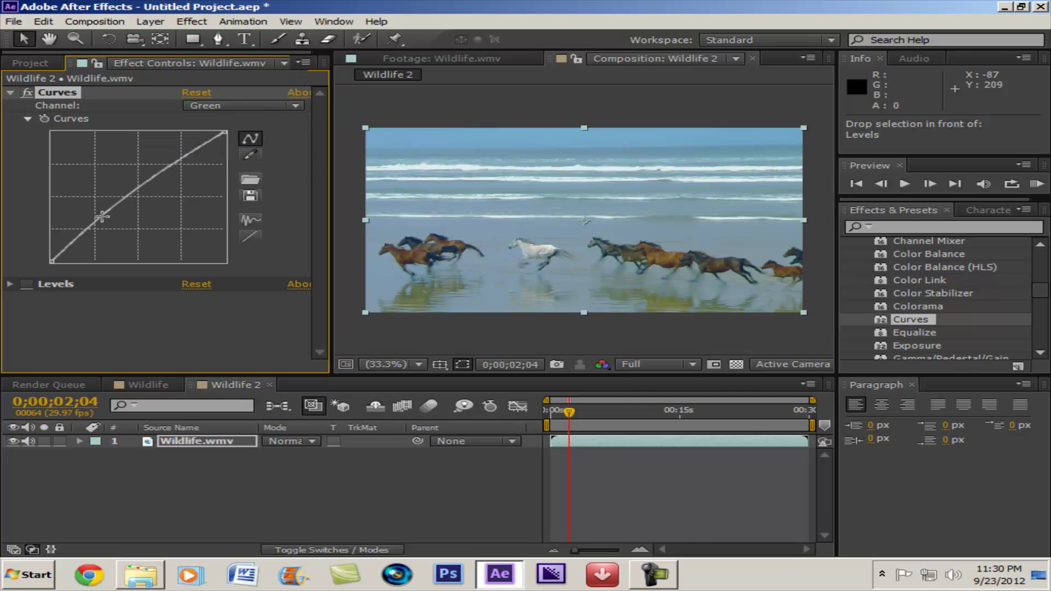
Undo a trial Green curve edit, then raise the Blue curve point for a cooler cast
left_click_drag(101, 216, 154, 171)
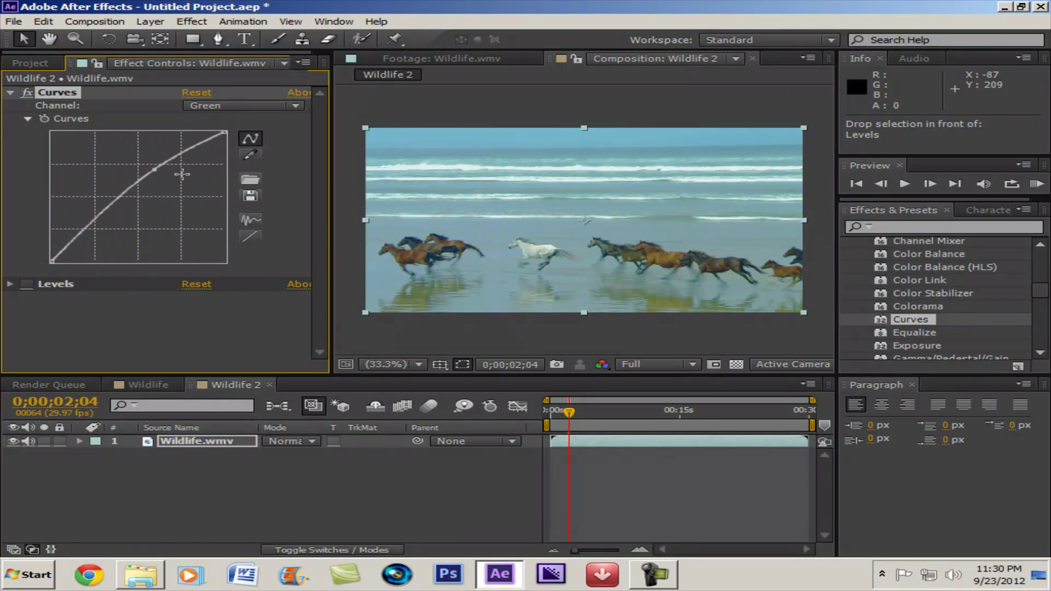
key("ctrl+z")
left_click(278, 104)
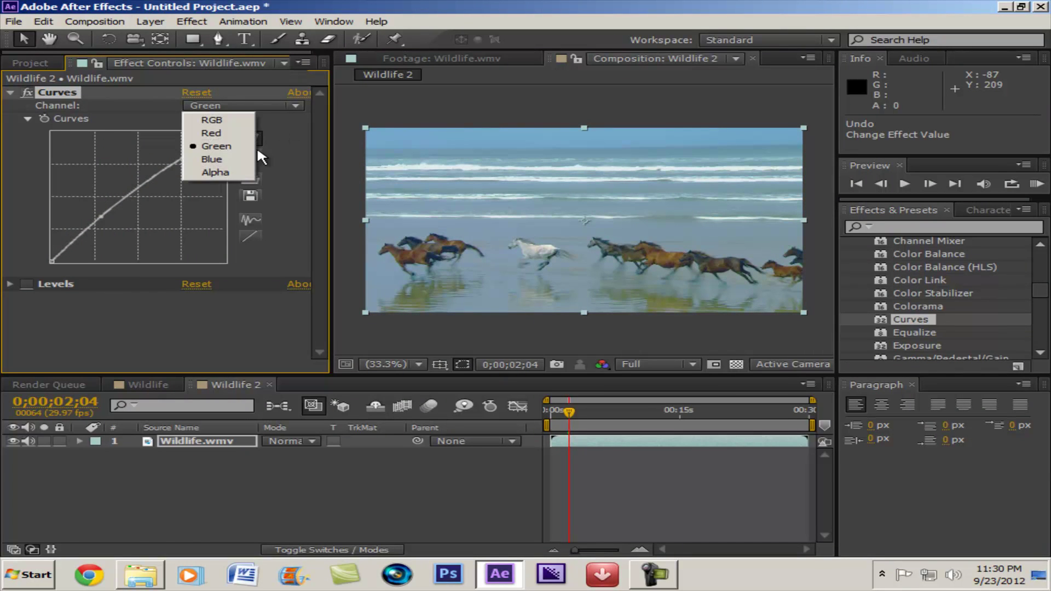
left_click(245, 157)
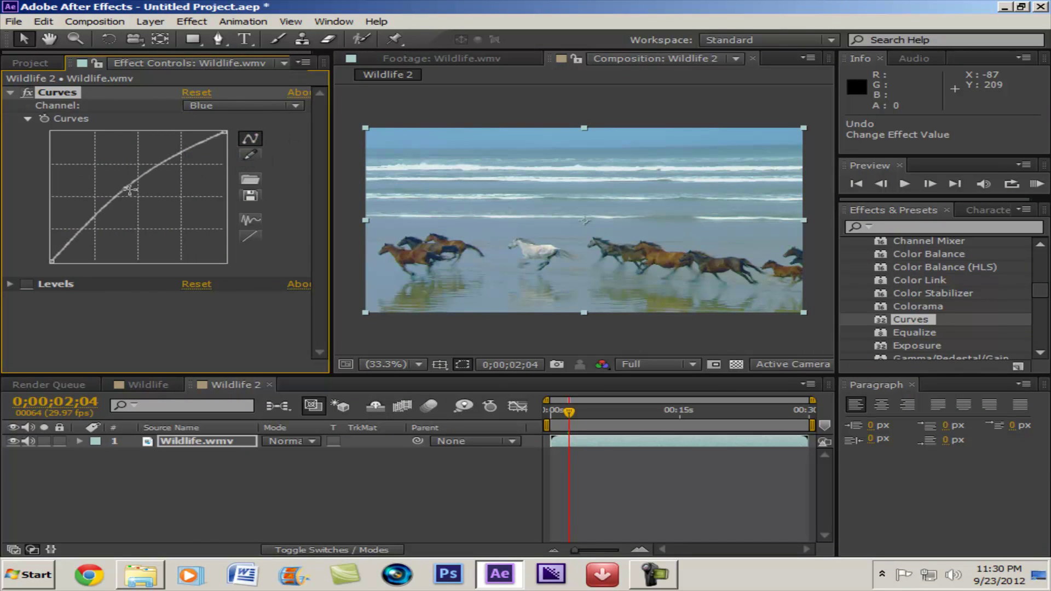
mouse_move(127, 188)
left_mouse_down()
mouse_move(181, 145)
mouse_move(106, 206)
mouse_move(88, 243)
mouse_move(150, 199)
mouse_move(140, 164)
mouse_move(81, 195)
mouse_move(66, 229)
mouse_move(125, 188)
left_mouse_up()
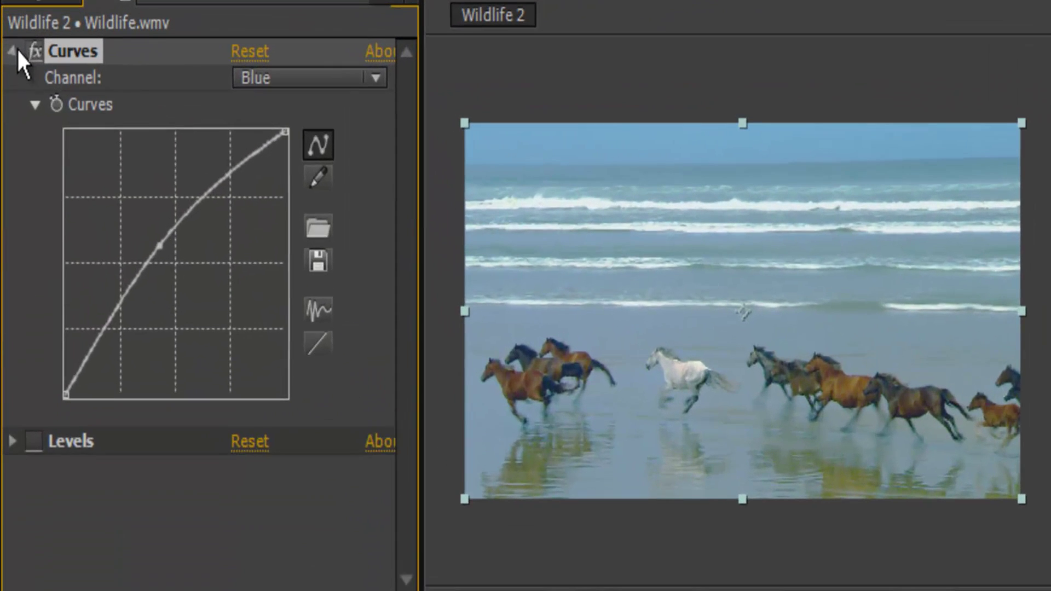
Collapse Curves and expand the Levels effect settings on the Wildlife 2 horse clip
left_click(10, 92)
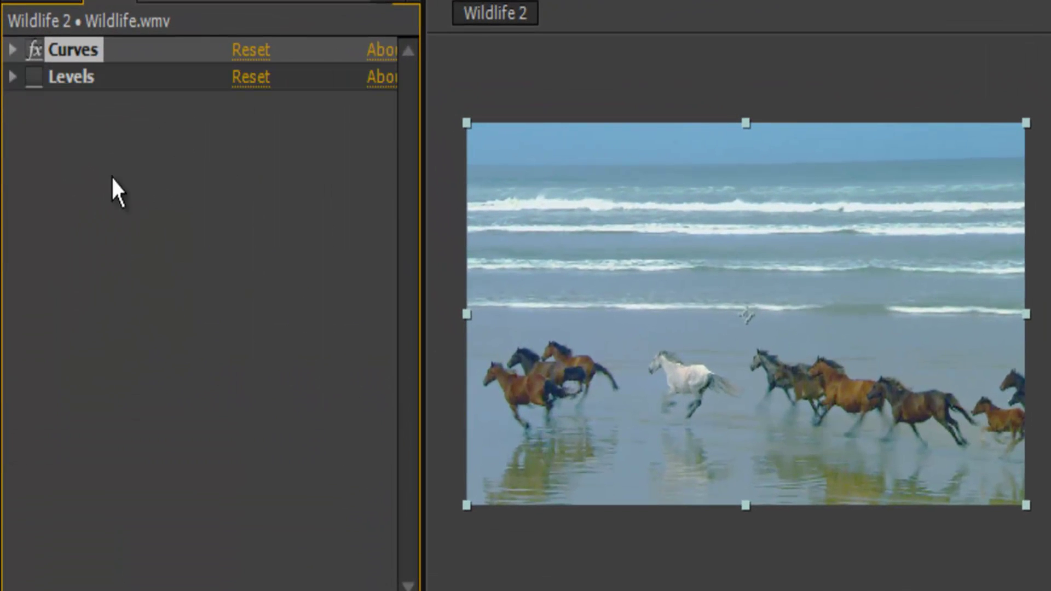
left_click(77, 105)
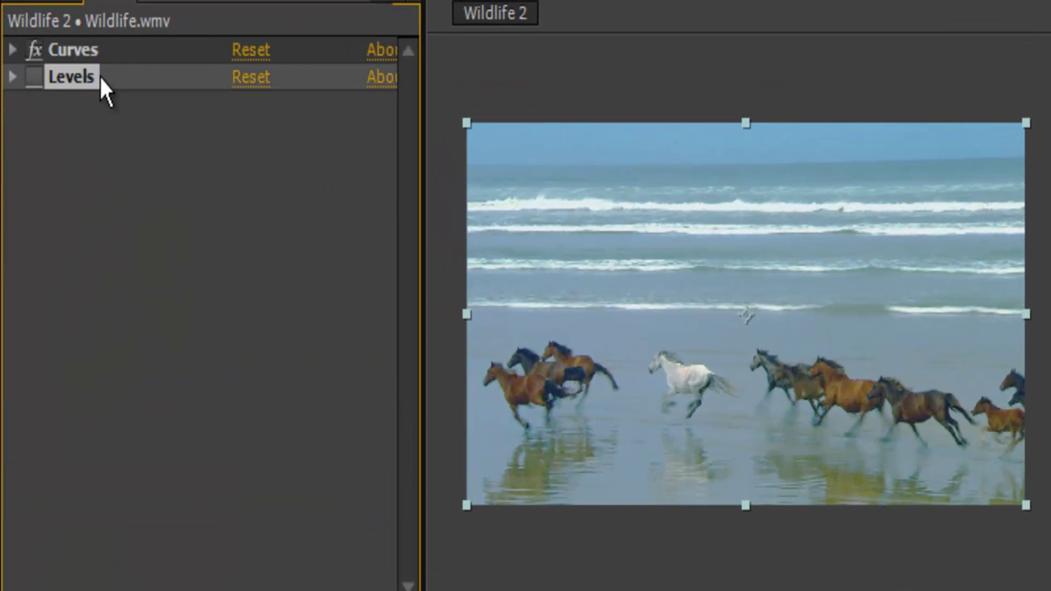
left_click(12, 77)
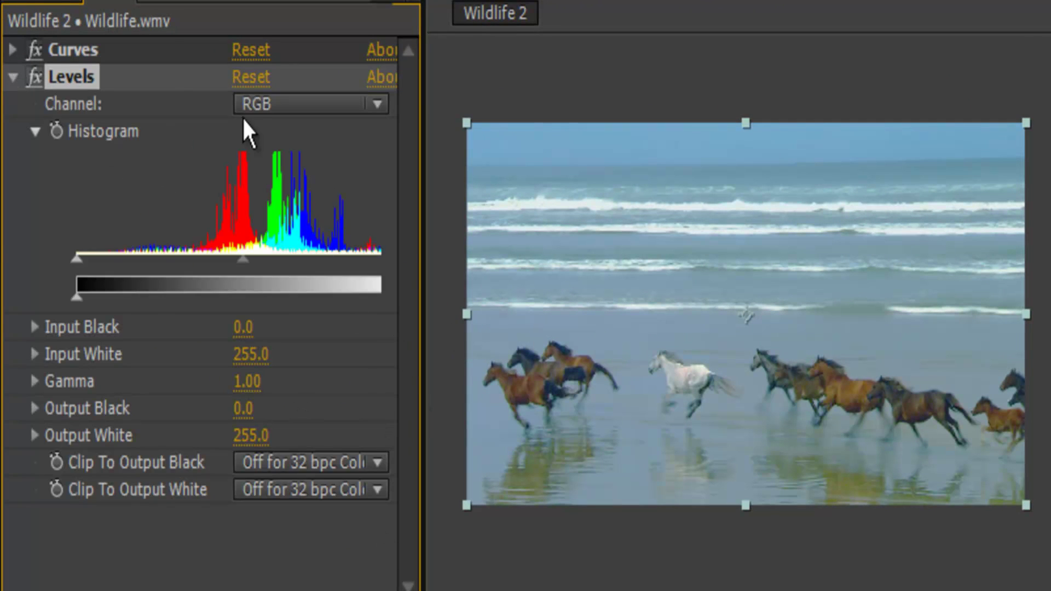
left_click(46, 1)
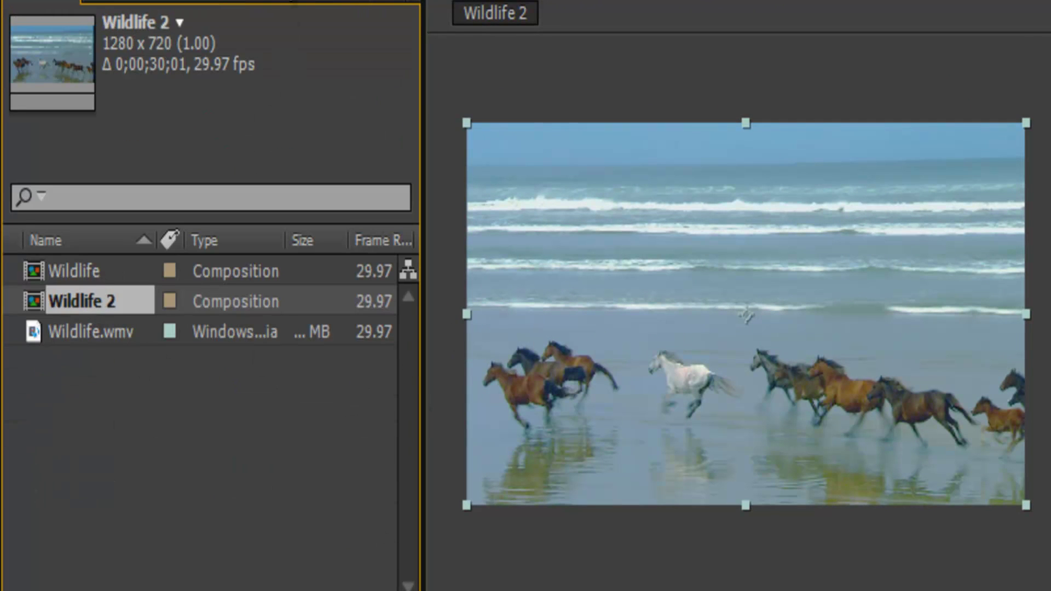
left_click(291, 3)
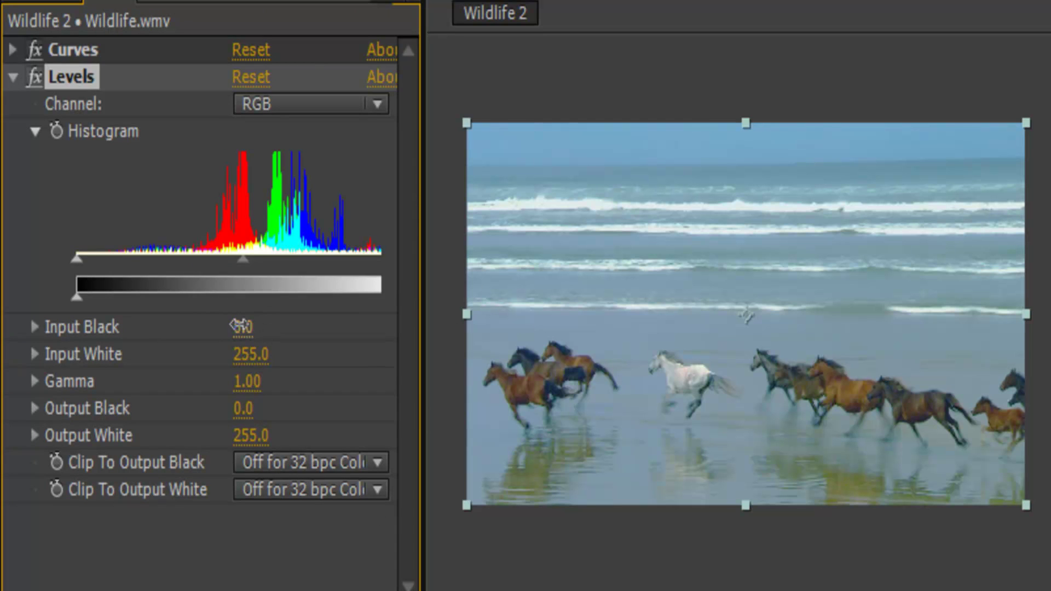
Set Levels Input Black to 30 and Input White to 298.3, then bring up the Wildlife comp
left_click_drag(241, 327, 219, 342)
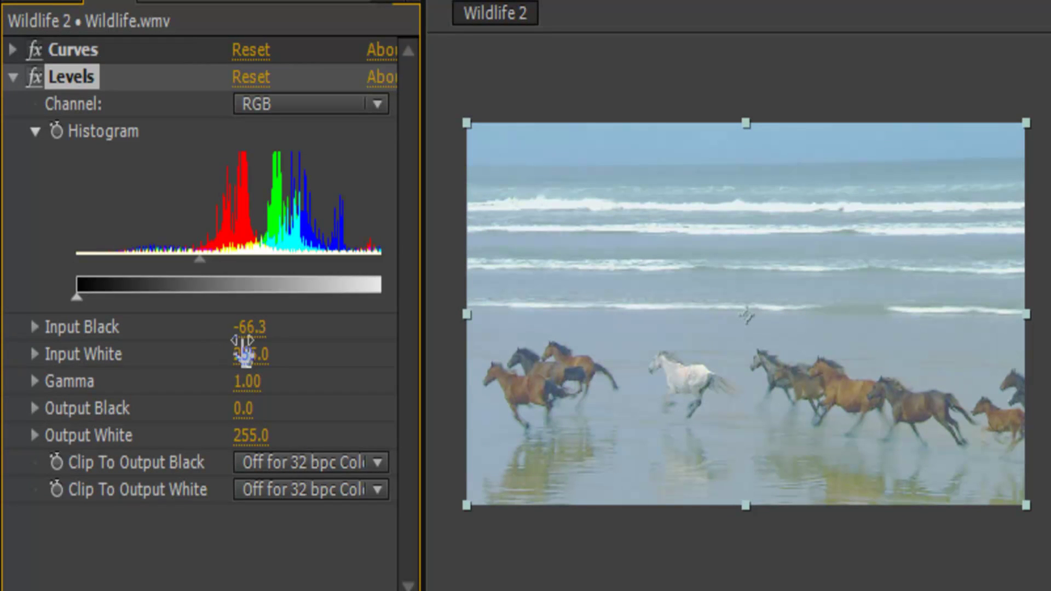
left_click(249, 327)
type("30")
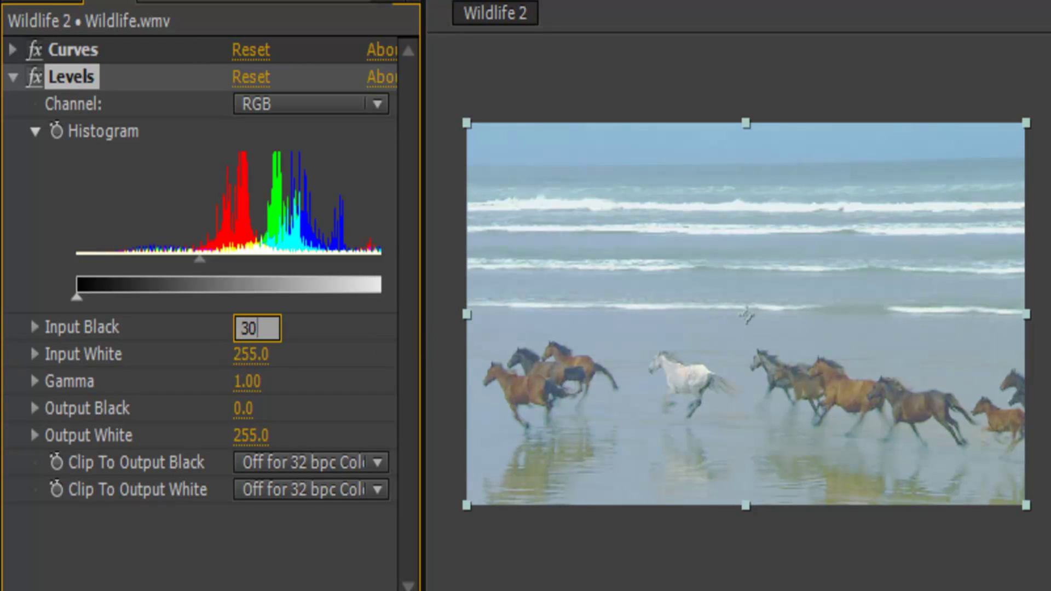
key("Return")
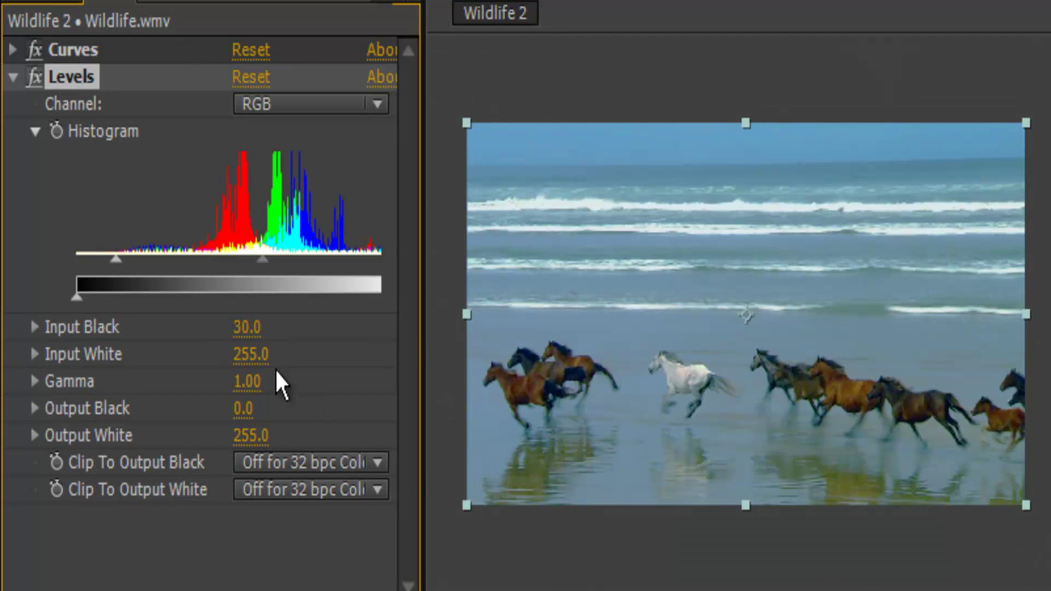
left_click_drag(252, 356, 298, 382)
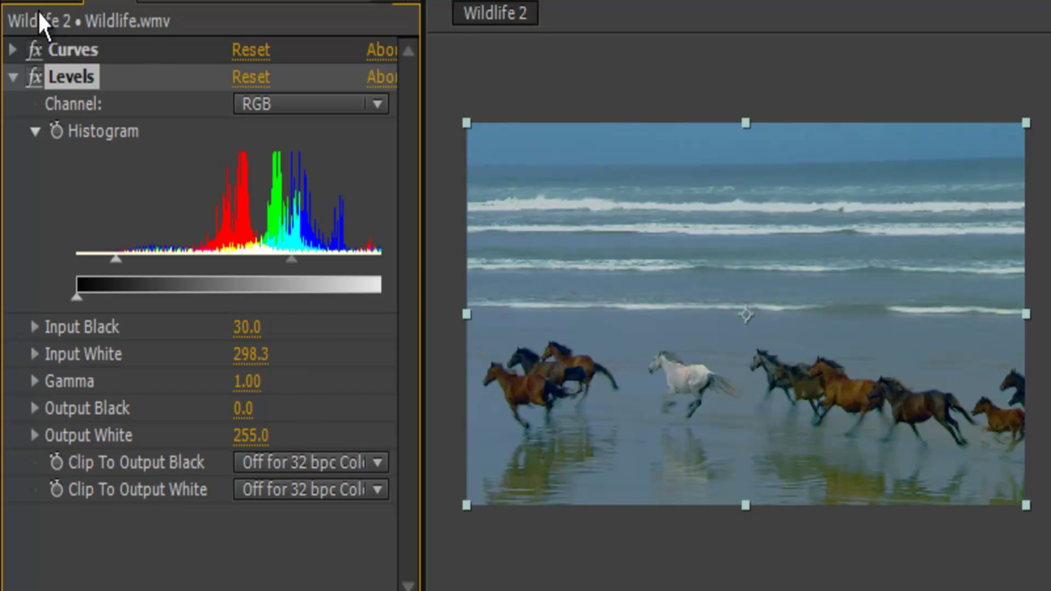
left_click(40, 5)
double_click(86, 272)
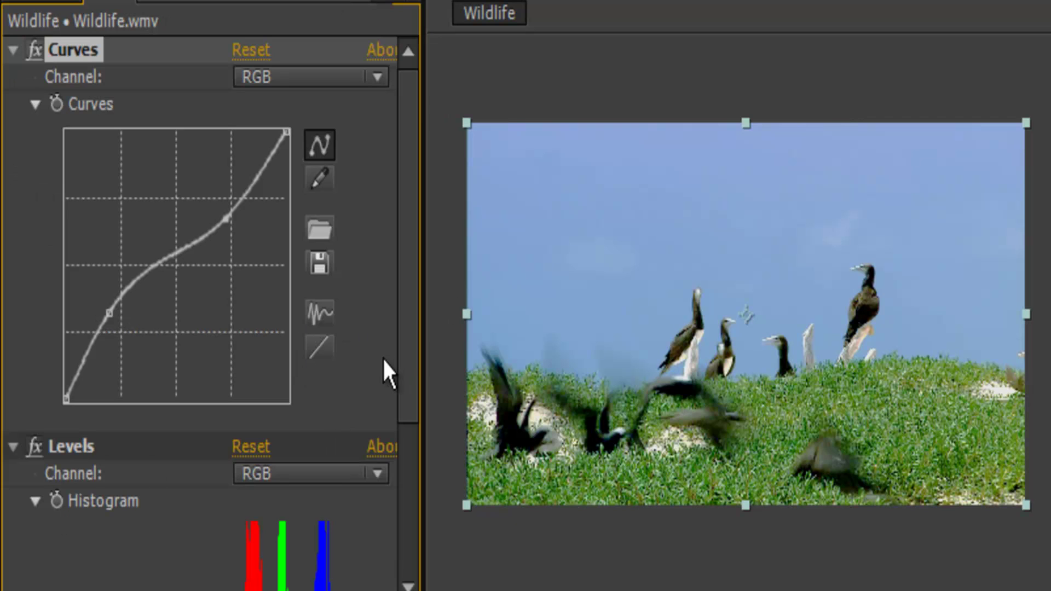
Check the Wildlife comp's Levels values, then return to Wildlife 2's effect settings
left_click_drag(401, 372, 400, 560)
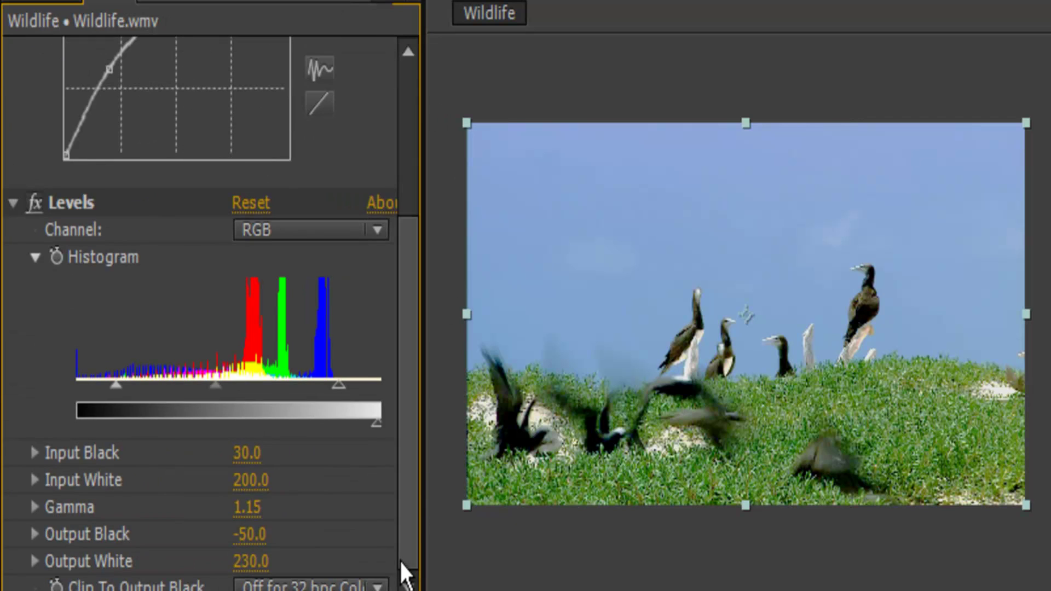
left_click(72, 6)
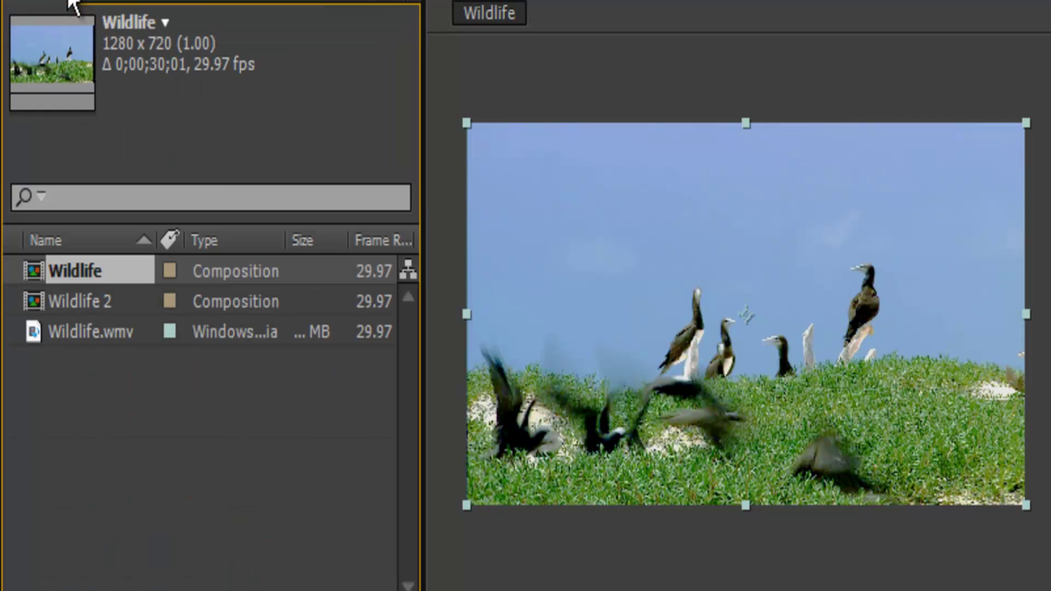
double_click(96, 302)
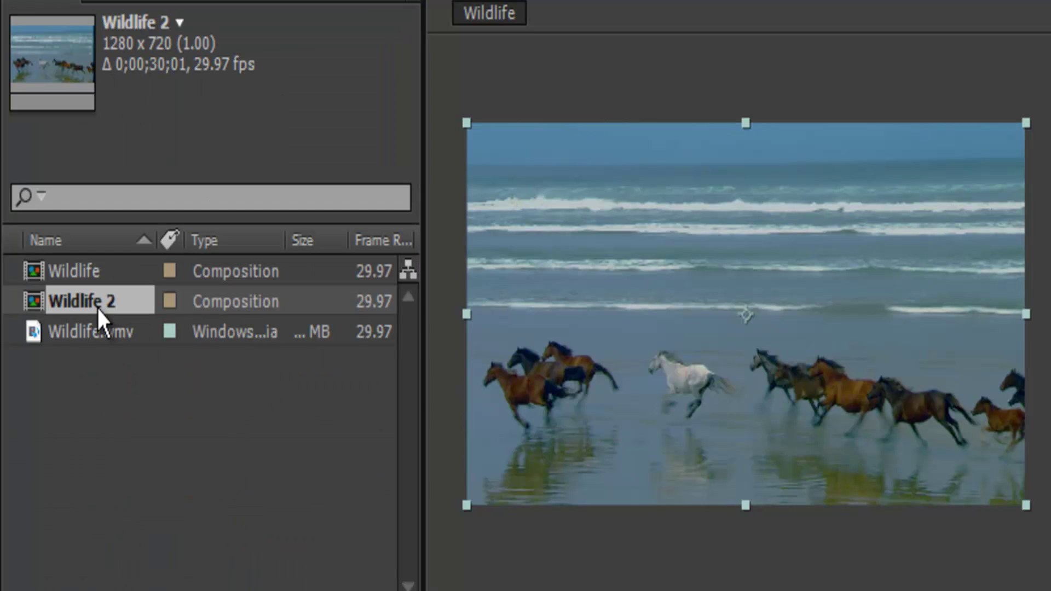
left_click(249, 6)
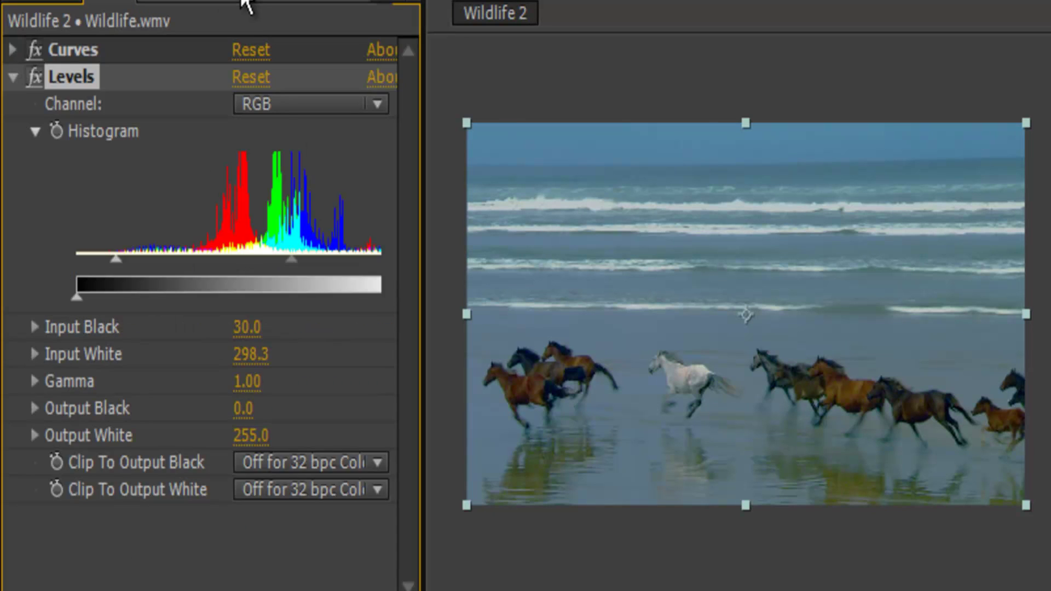
Set Wildlife 2's Levels Input White to 200
left_click(257, 357)
type("299")
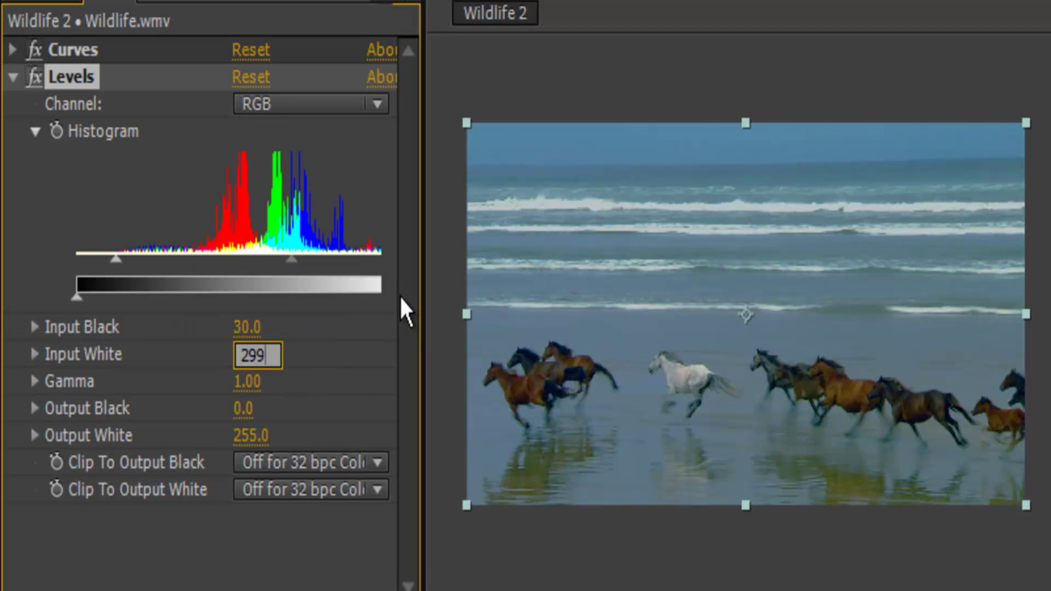
key("BackSpace")
key("BackSpace")
type("00")
key("Return")
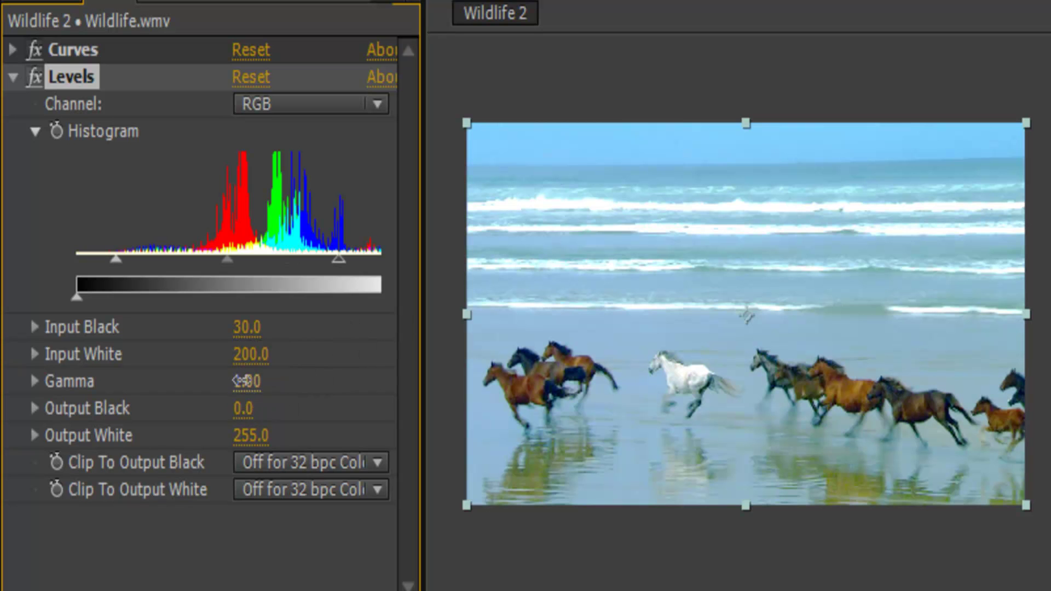
Set Levels Gamma to 1.15 and scrub Output Black to -68.9
mouse_move(241, 380)
left_mouse_down()
mouse_move(594, 379)
mouse_move(331, 406)
mouse_move(116, 461)
mouse_move(235, 393)
left_mouse_up()
left_click(257, 382)
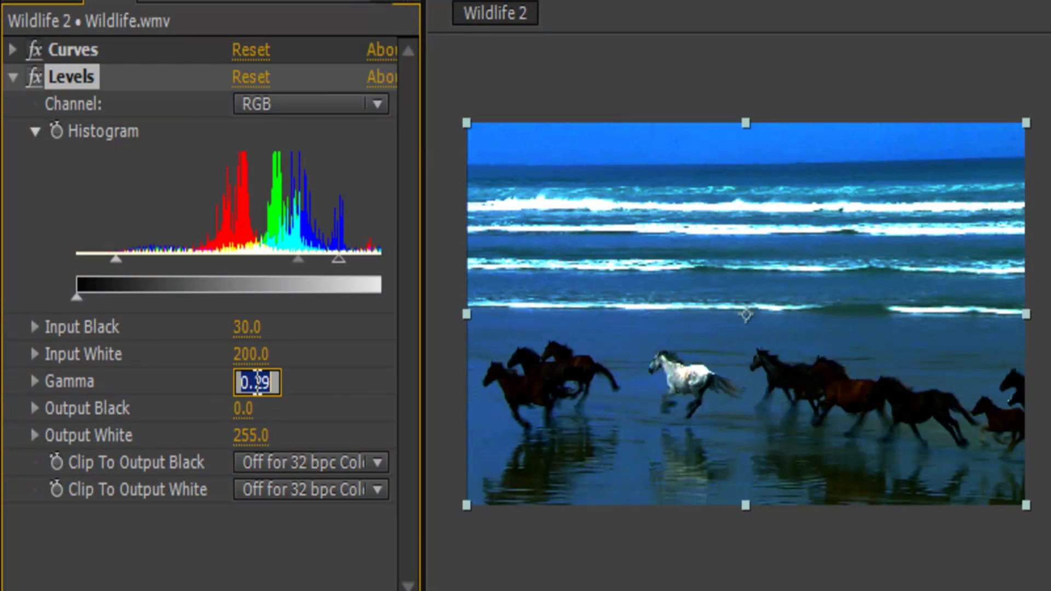
type("1.1")
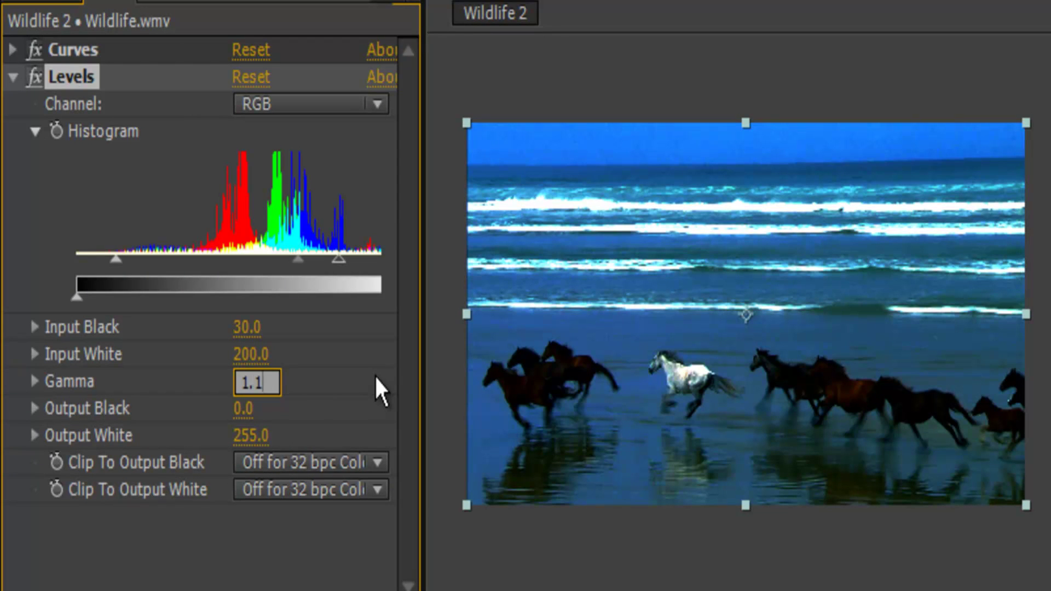
type("5")
key("Return")
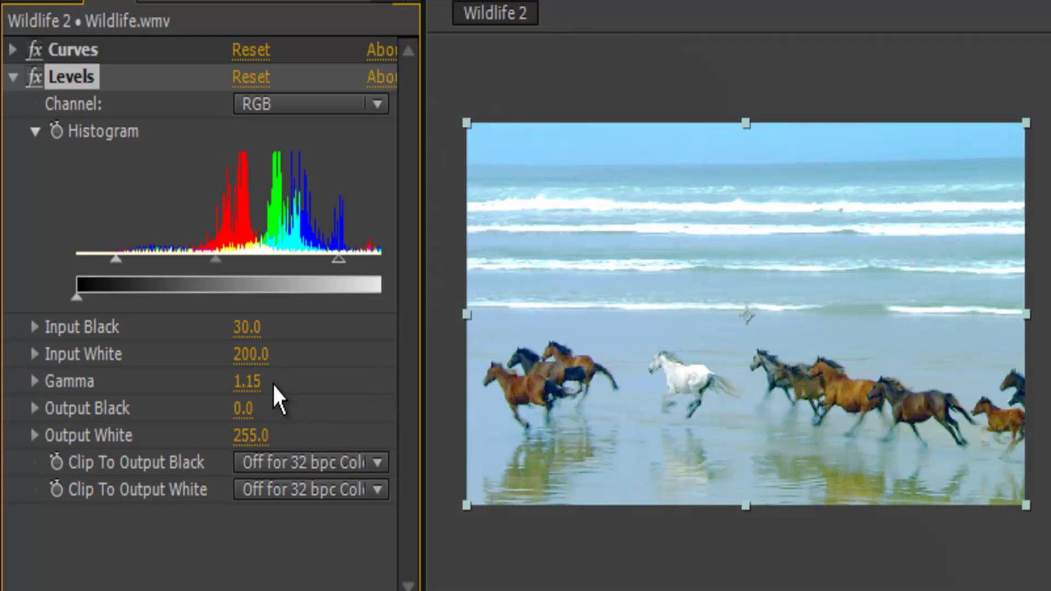
left_click(236, 419)
left_click_drag(238, 418, 216, 460)
Check the Wildlife comp's Levels output values, then reopen Wildlife 2's effect settings
left_click(46, 6)
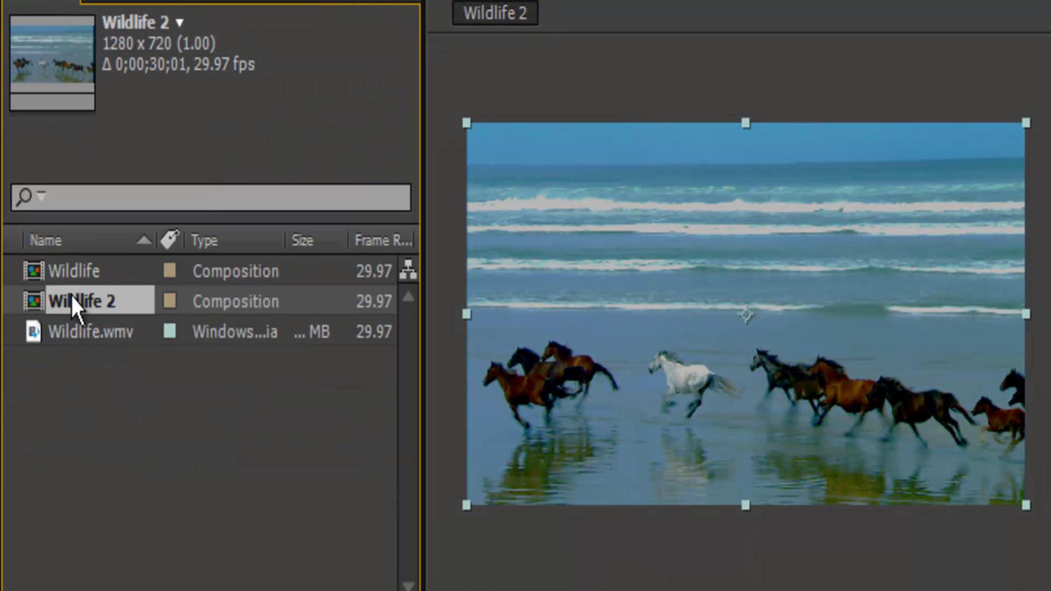
double_click(78, 278)
left_click(268, 4)
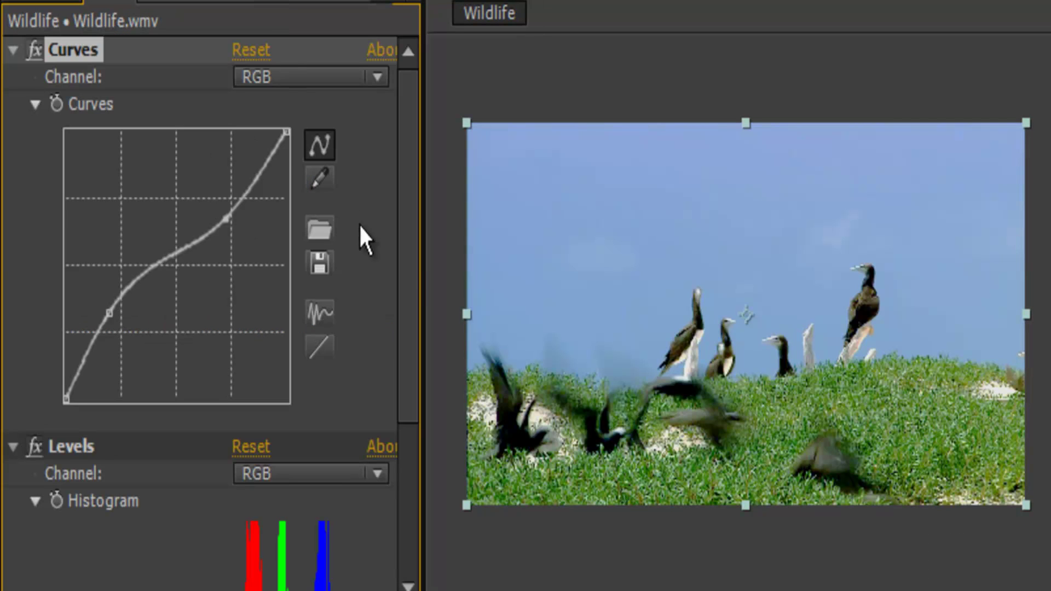
scroll(409, 383, "down", 5)
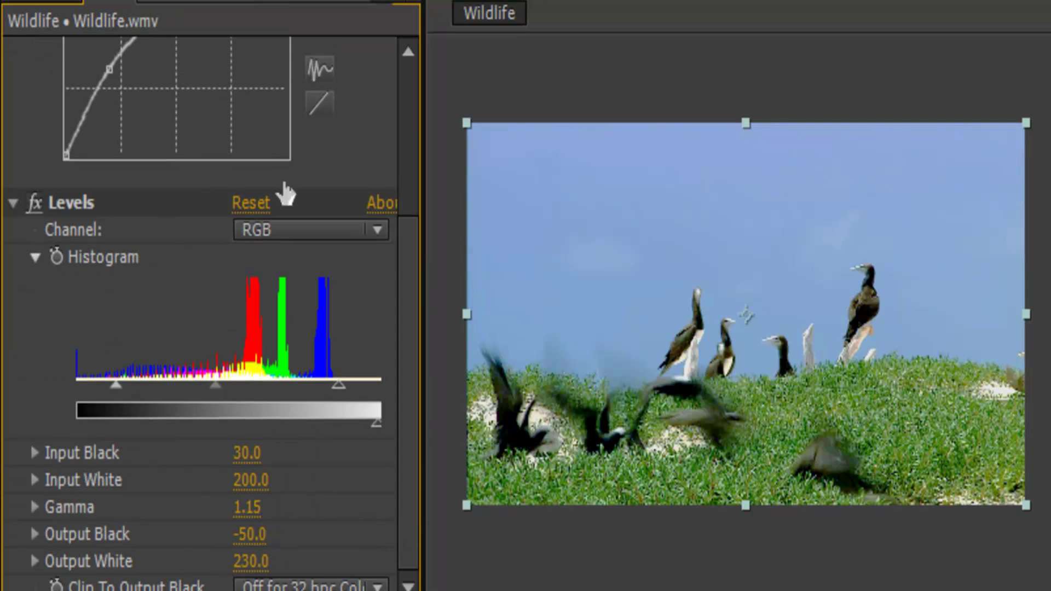
left_click(46, 7)
left_click(86, 301)
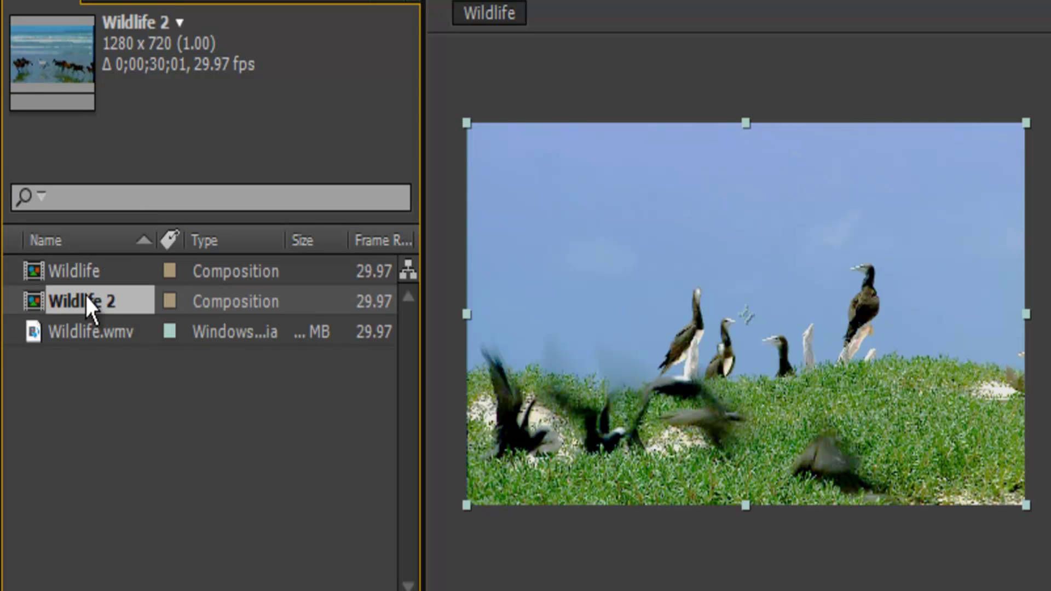
double_click(86, 301)
left_click(268, 3)
Set Levels Output Black to -50 and Output White to 230, then preview the graded footage
left_click(257, 410)
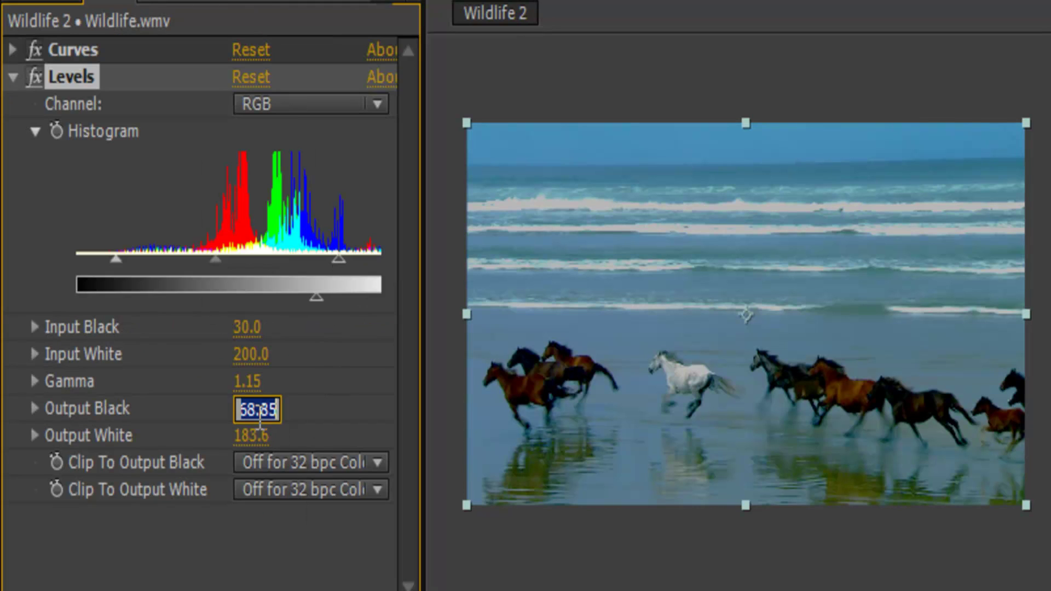
type("-50")
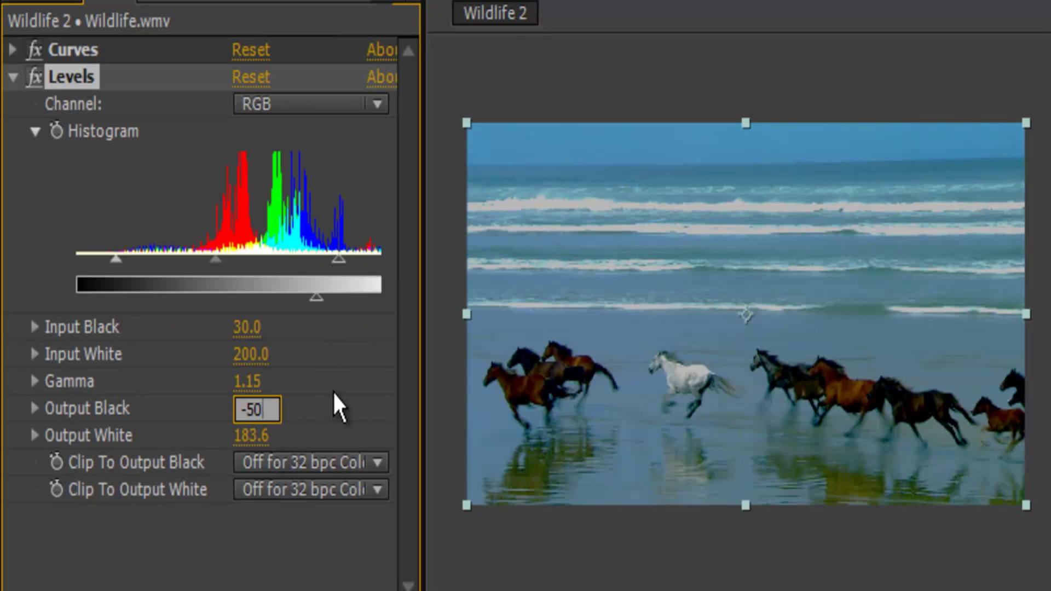
key("Return")
left_click(266, 438)
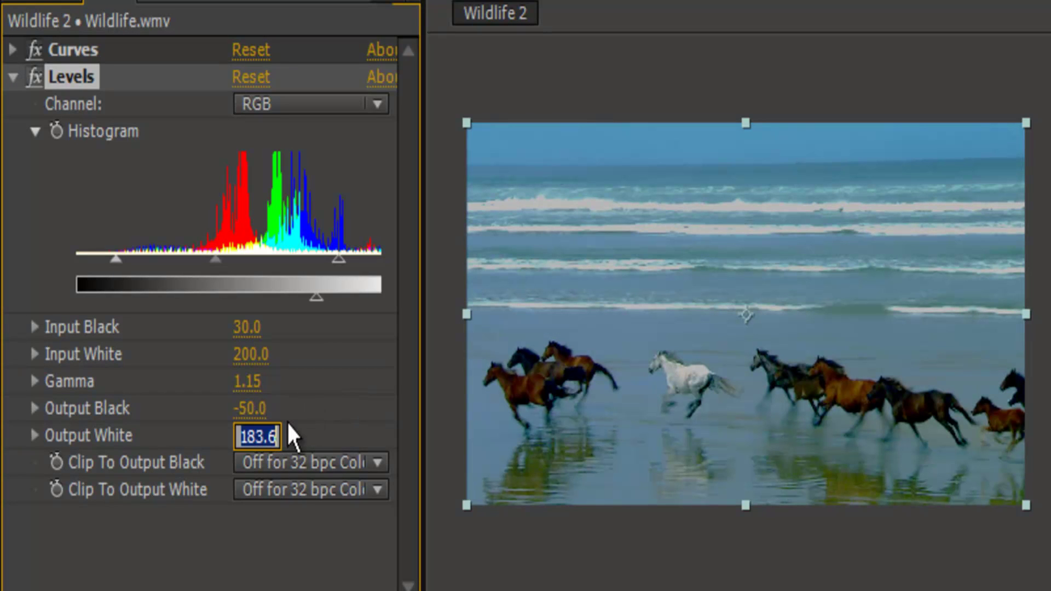
type("230")
key("Return")
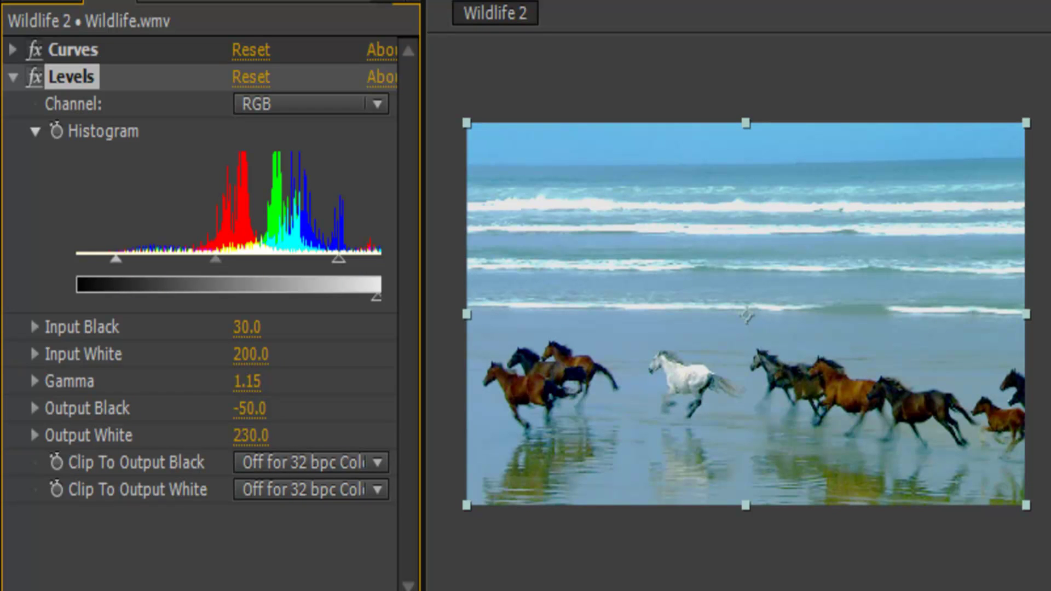
key("space")
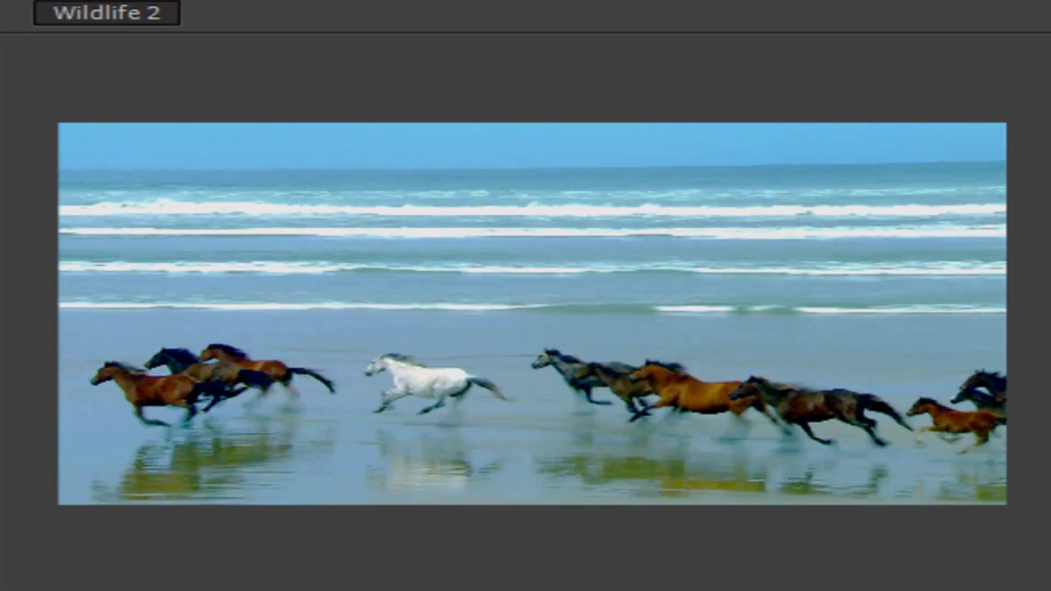
Stop the preview and create a new project via File > New, choosing Don't Save
key("space")
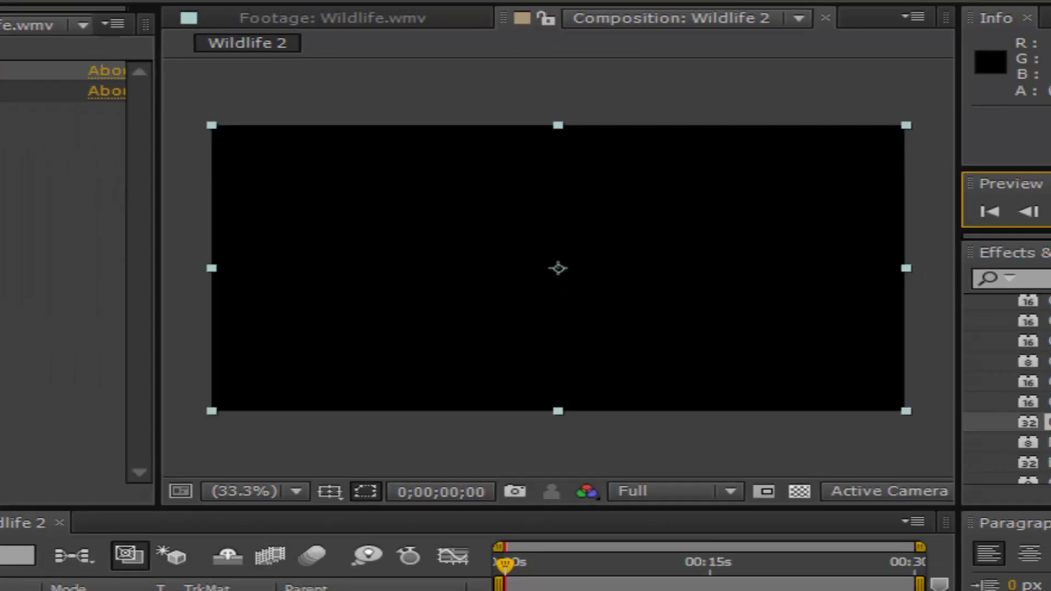
left_click(15, 21)
mouse_move(137, 36)
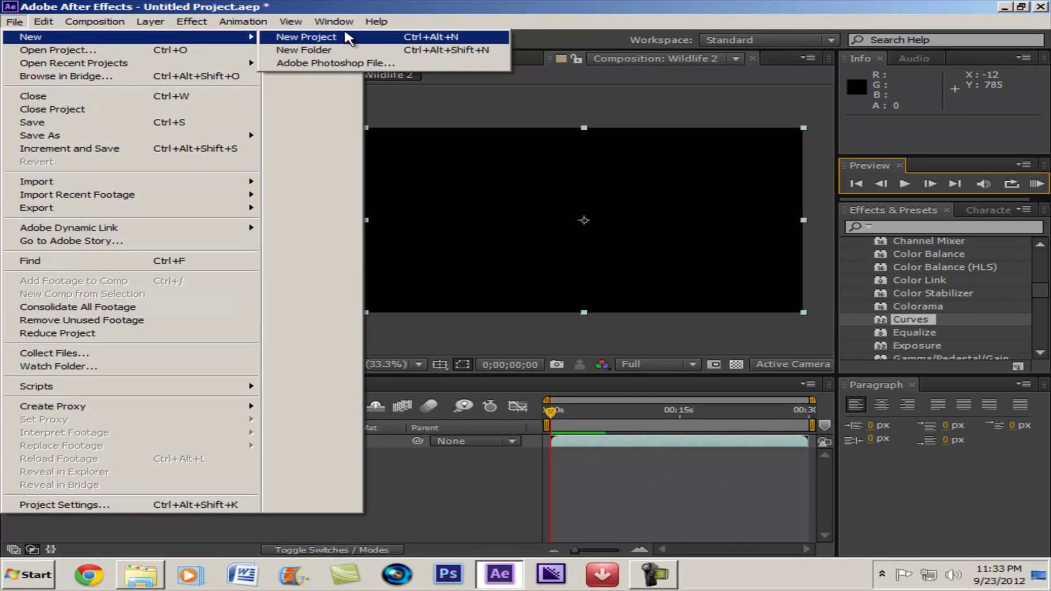
left_click(342, 40)
left_click(561, 305)
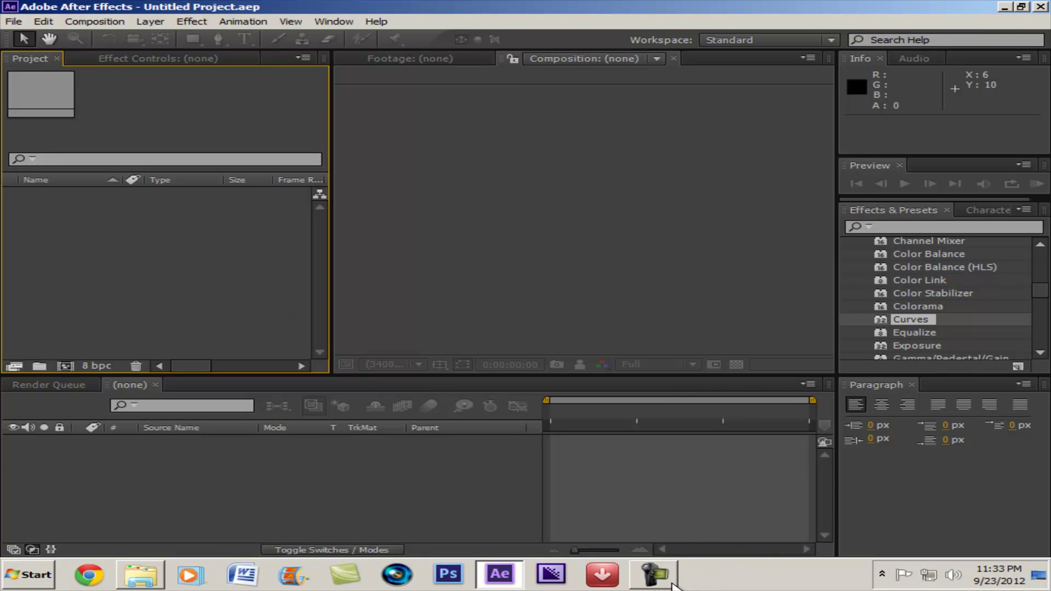
mouse_move(668, 586)
left_click(661, 544)
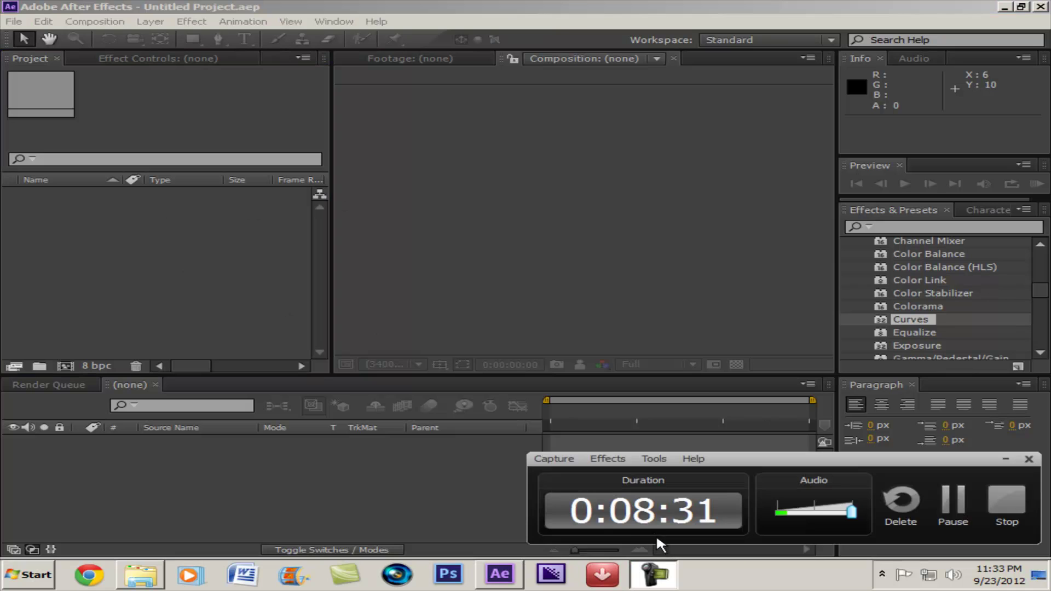